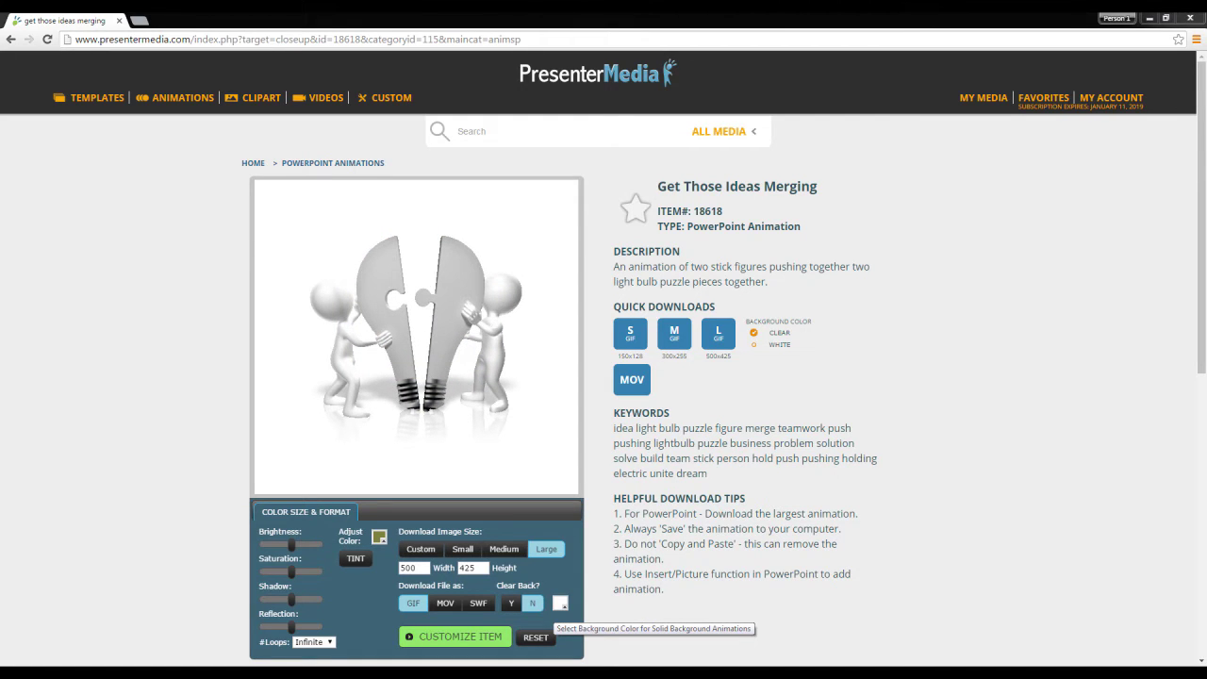
- Try out a red background colour for the animation and return it to white
click(561, 603)
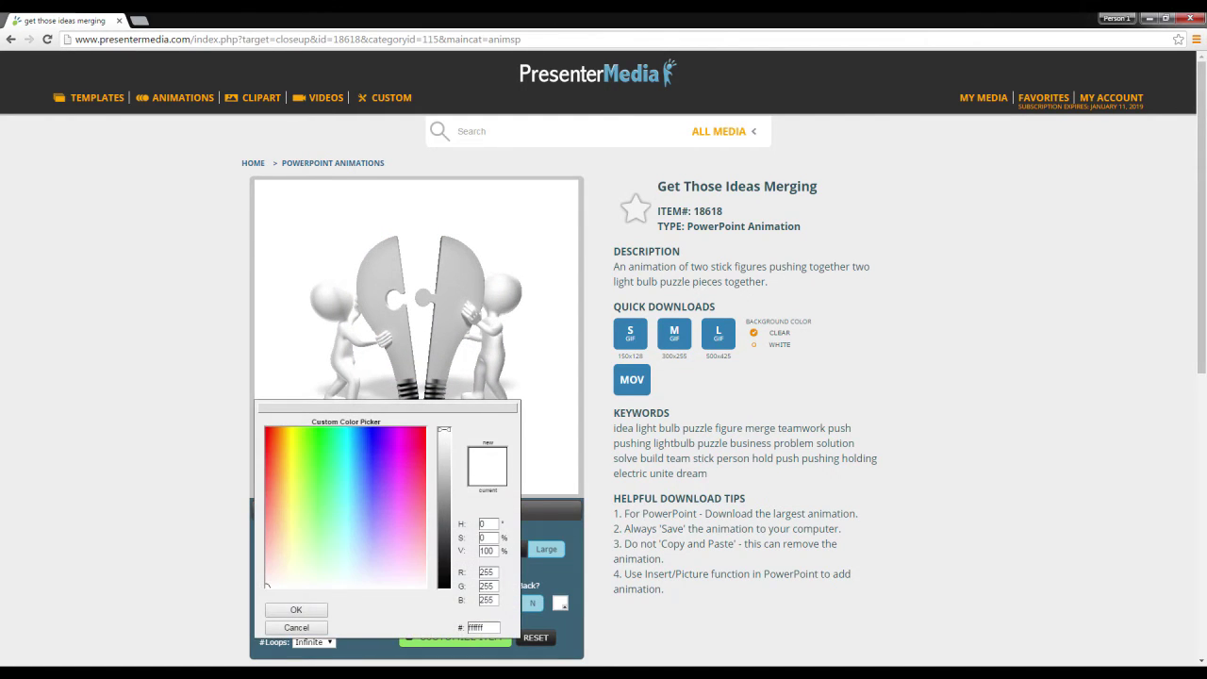
click(423, 469)
mouse_move(422, 469)
mouse_down()
mouse_move(340, 552)
mouse_move(337, 518)
mouse_move(269, 589)
mouse_up()
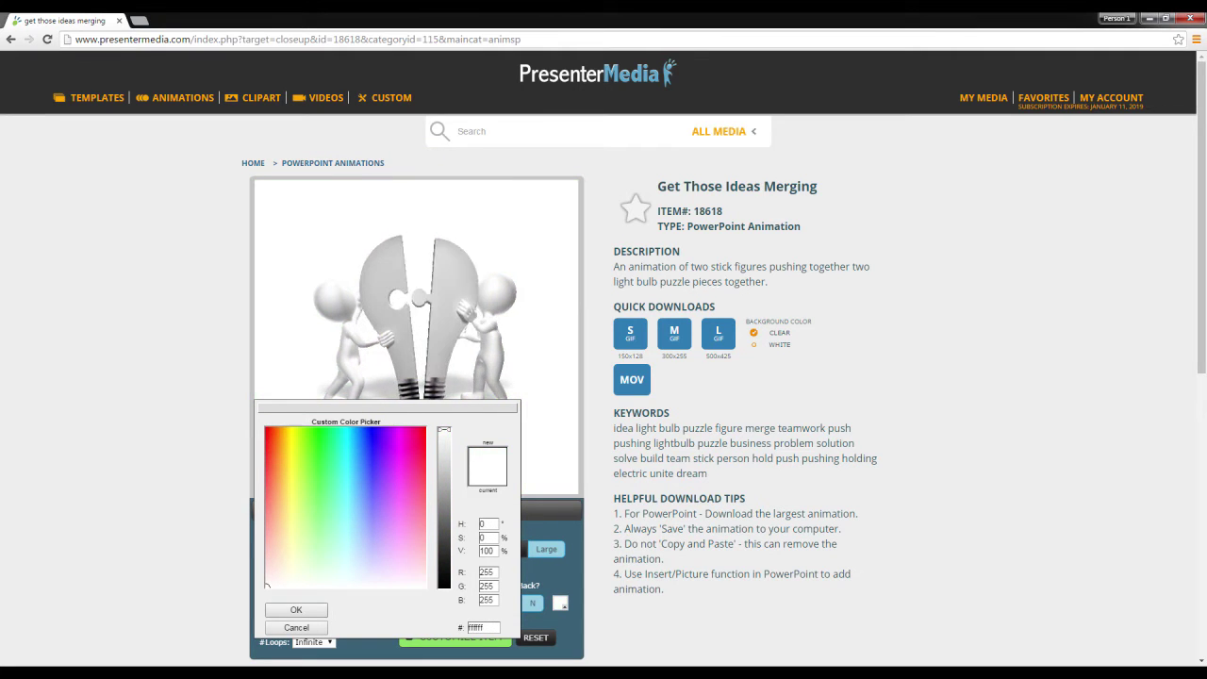
click(296, 611)
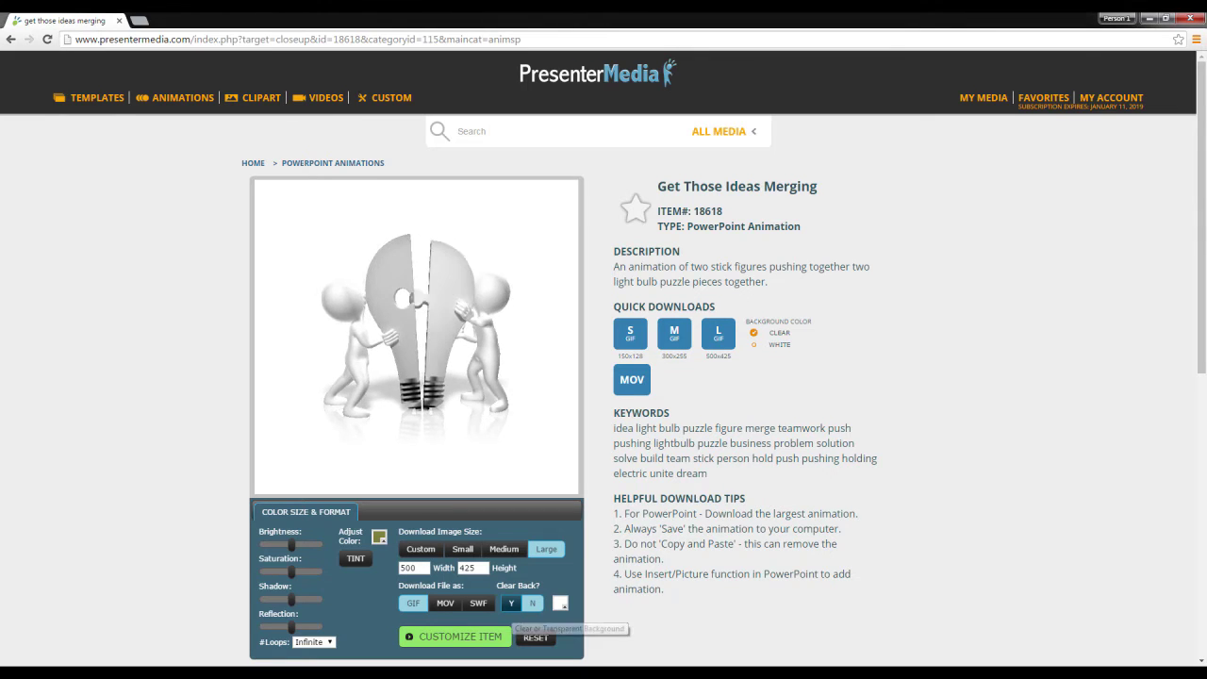
- Turn on the clear background for the animation and choose dark red 912121 as its background colour
click(512, 603)
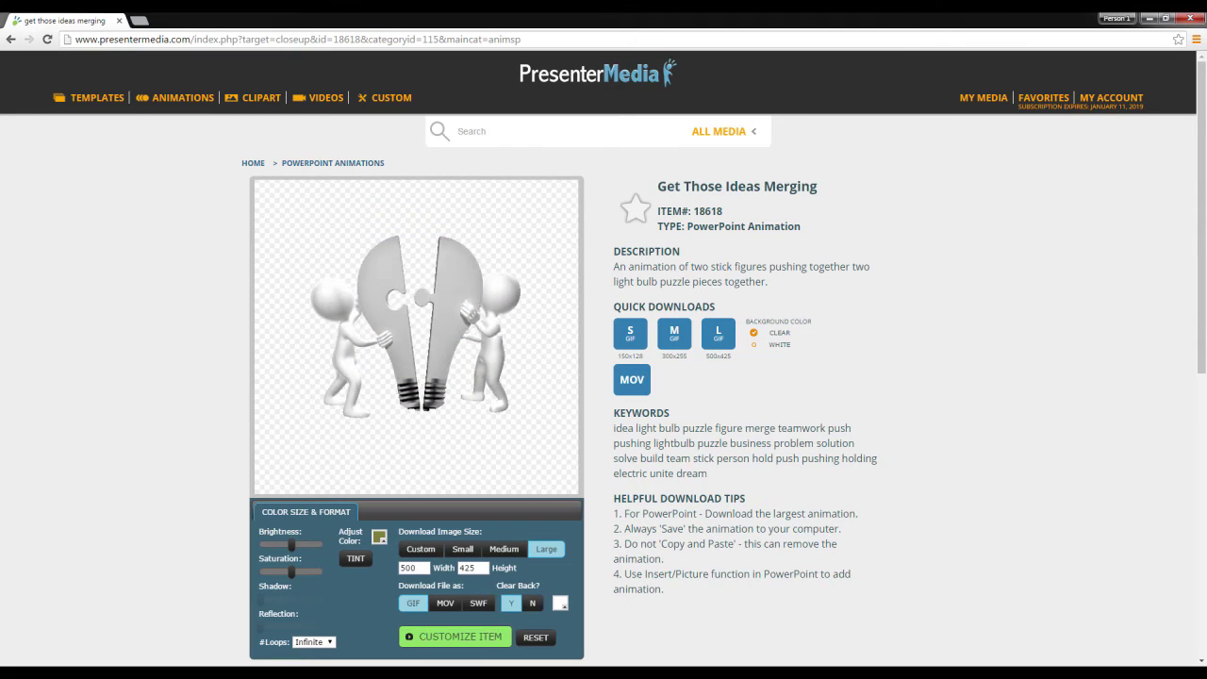
click(563, 604)
click(424, 464)
click(424, 450)
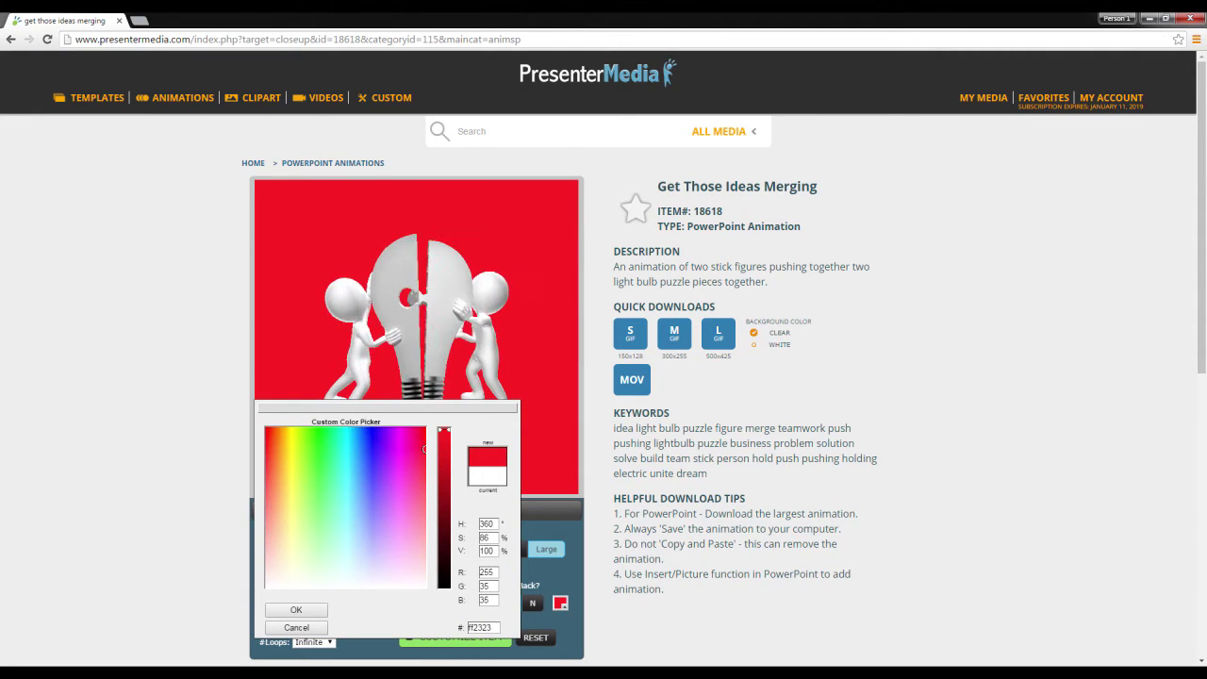
drag(423, 449, 425, 463)
mouse_move(444, 458)
mouse_down()
mouse_move(445, 508)
mouse_move(444, 497)
mouse_up()
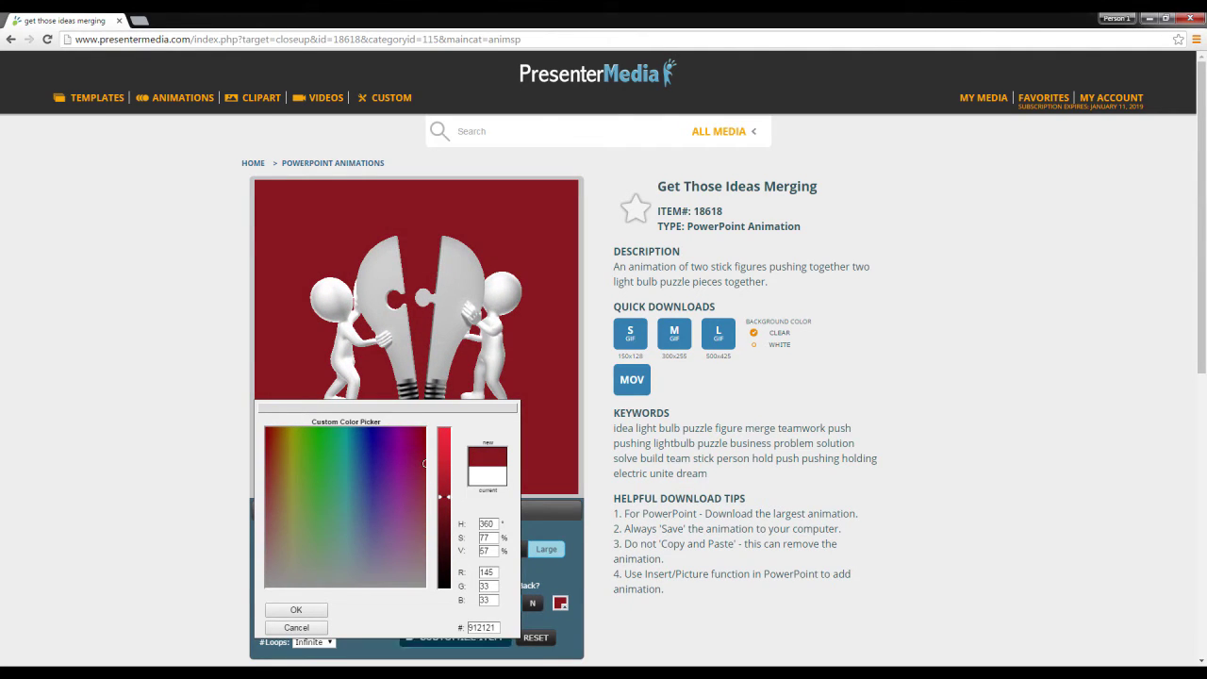
- Copy the hex code 912121 from the colour picker into a new Notepad document and return to the browser
double_click(482, 628)
key(ctrl+c)
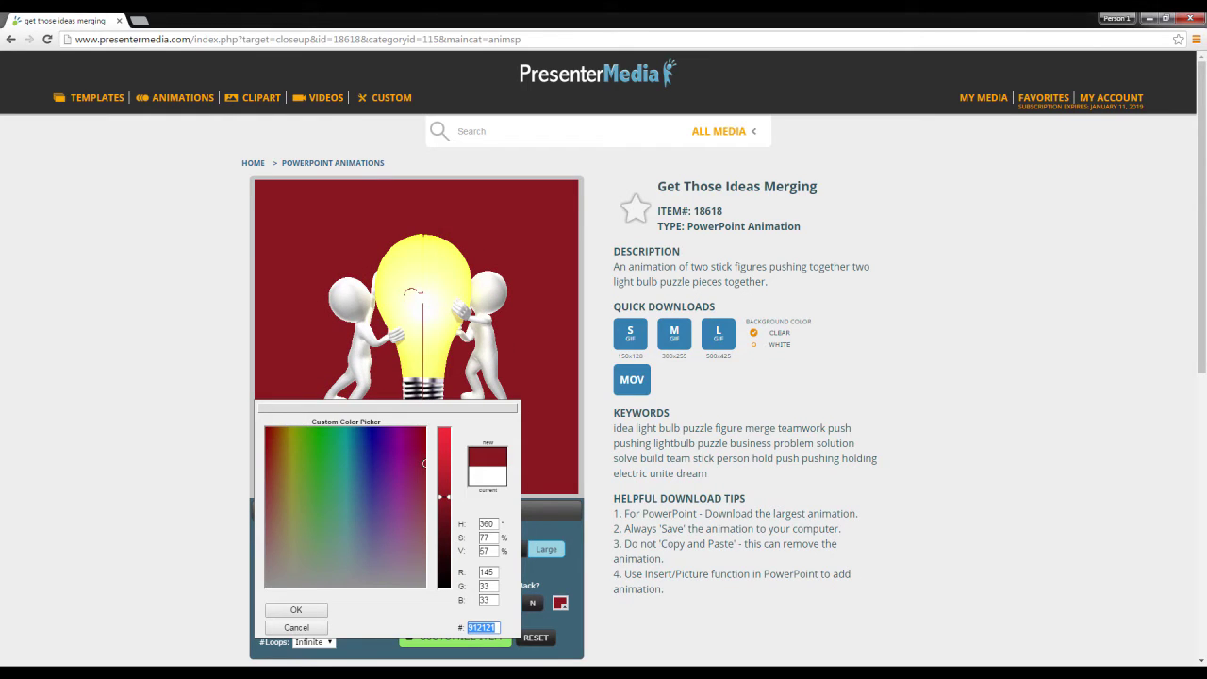
click(482, 628)
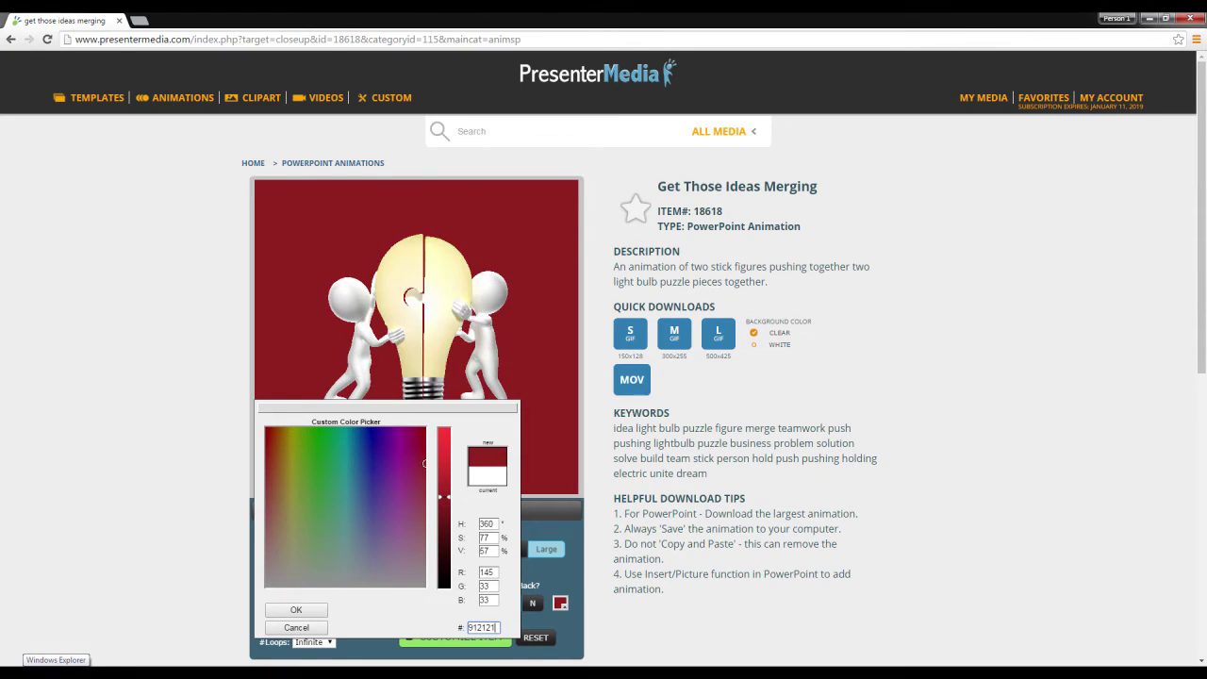
key(super+r)
text(notepad.exe)
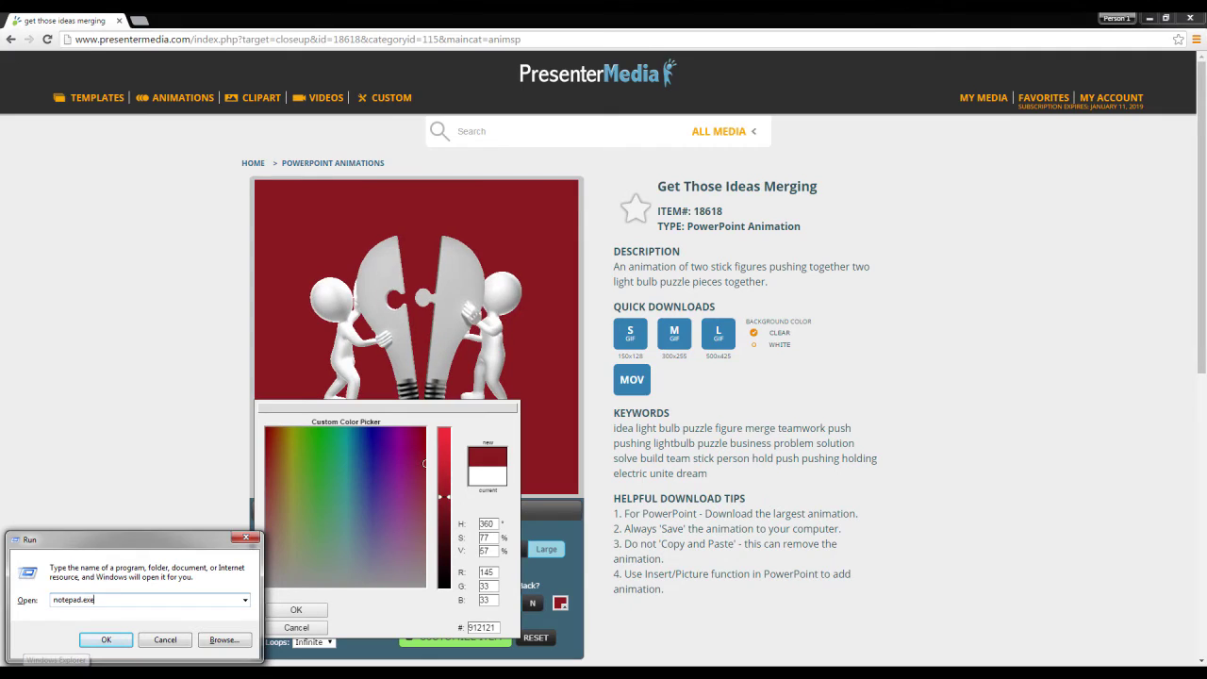
key(Return)
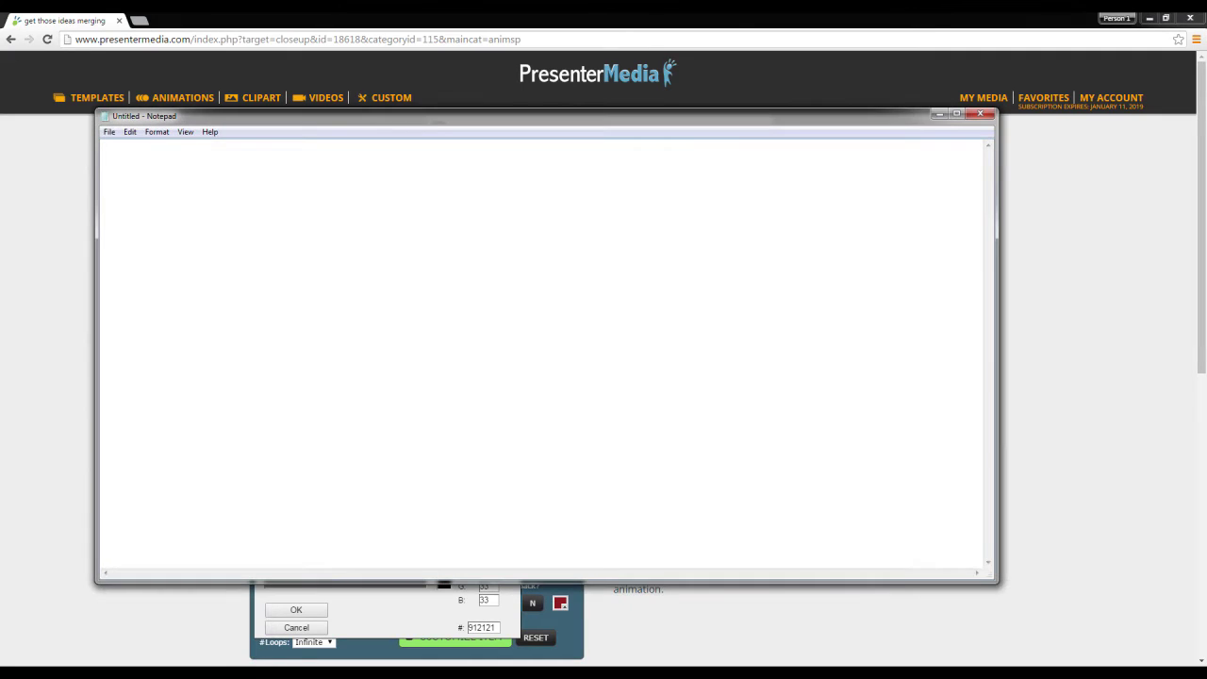
key(ctrl+v)
click(939, 114)
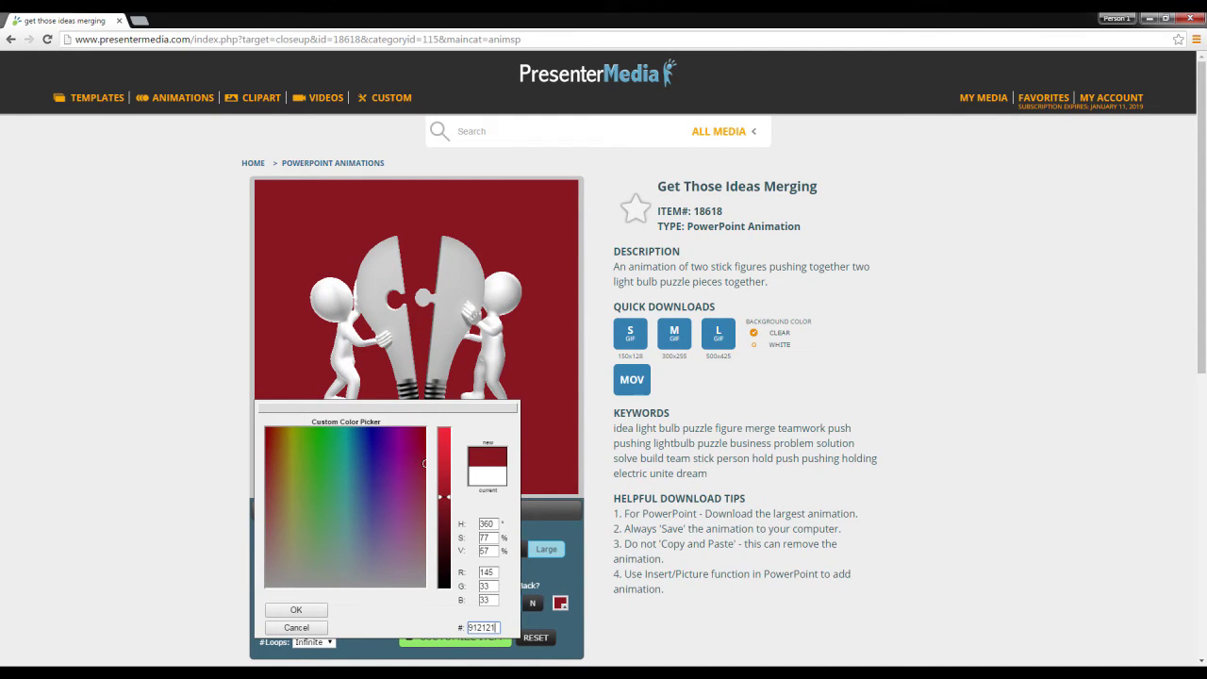
- Accept the dark red background colour and send the item for customizing
click(296, 611)
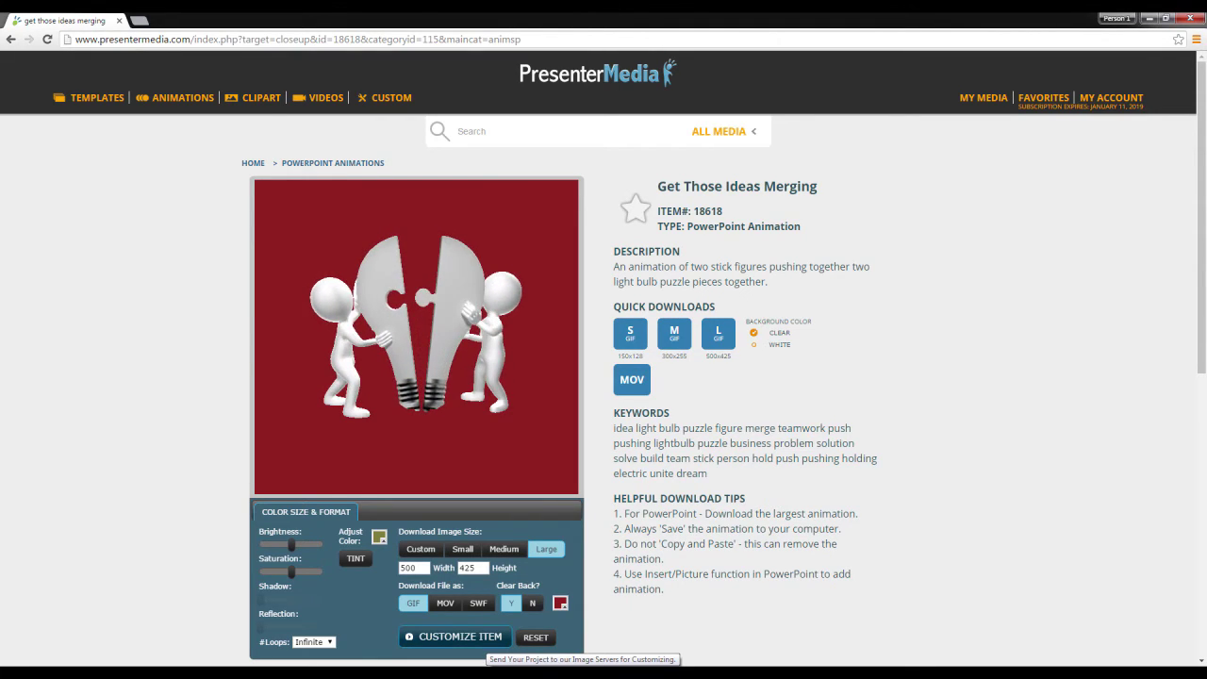
click(460, 636)
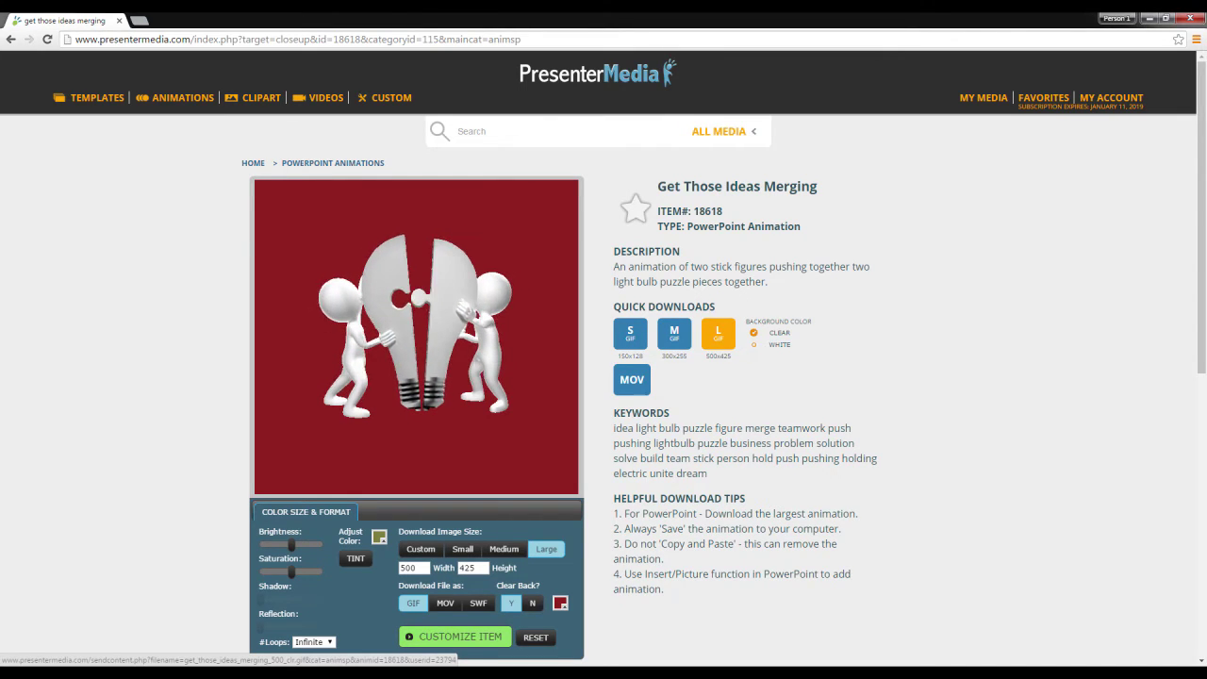
click(461, 637)
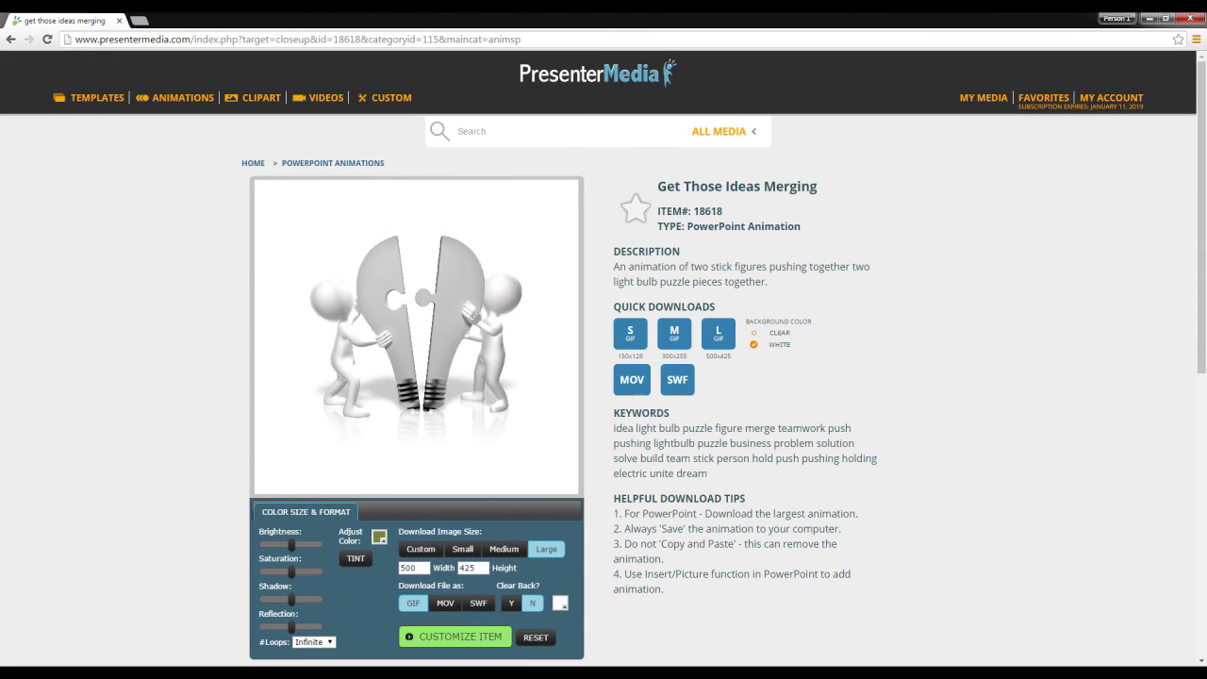
- Download the large 500x425 GIF of the animation with a clear background using the quick downloads
click(754, 333)
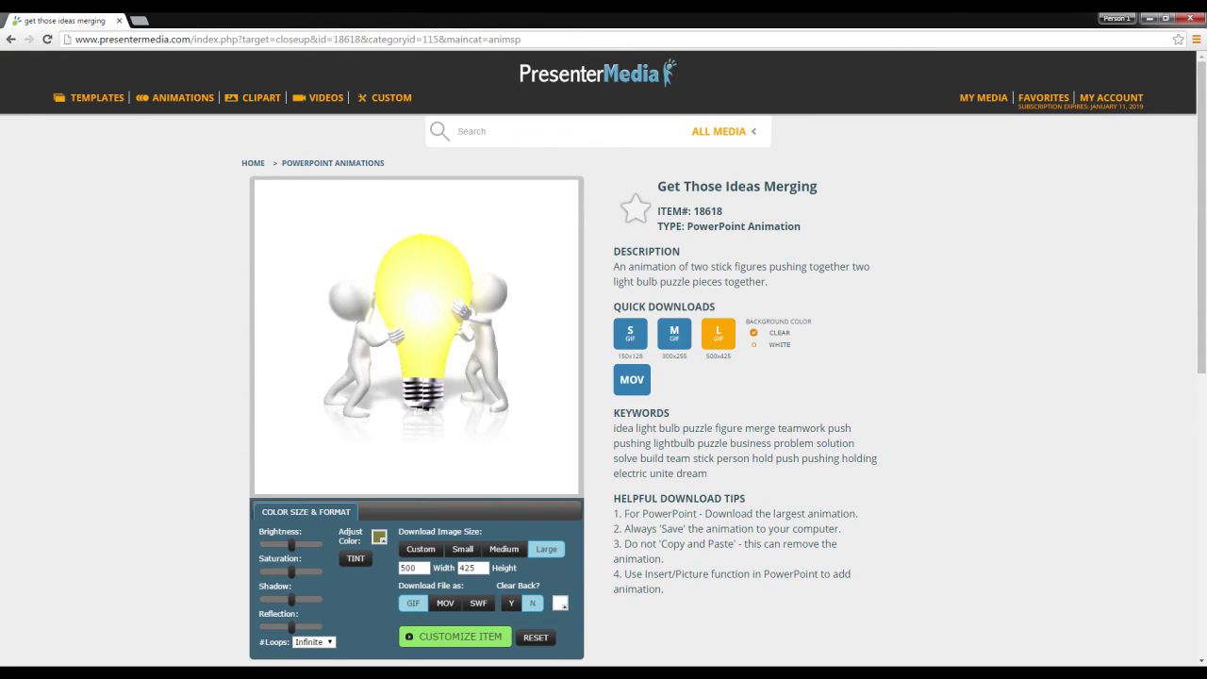
click(717, 333)
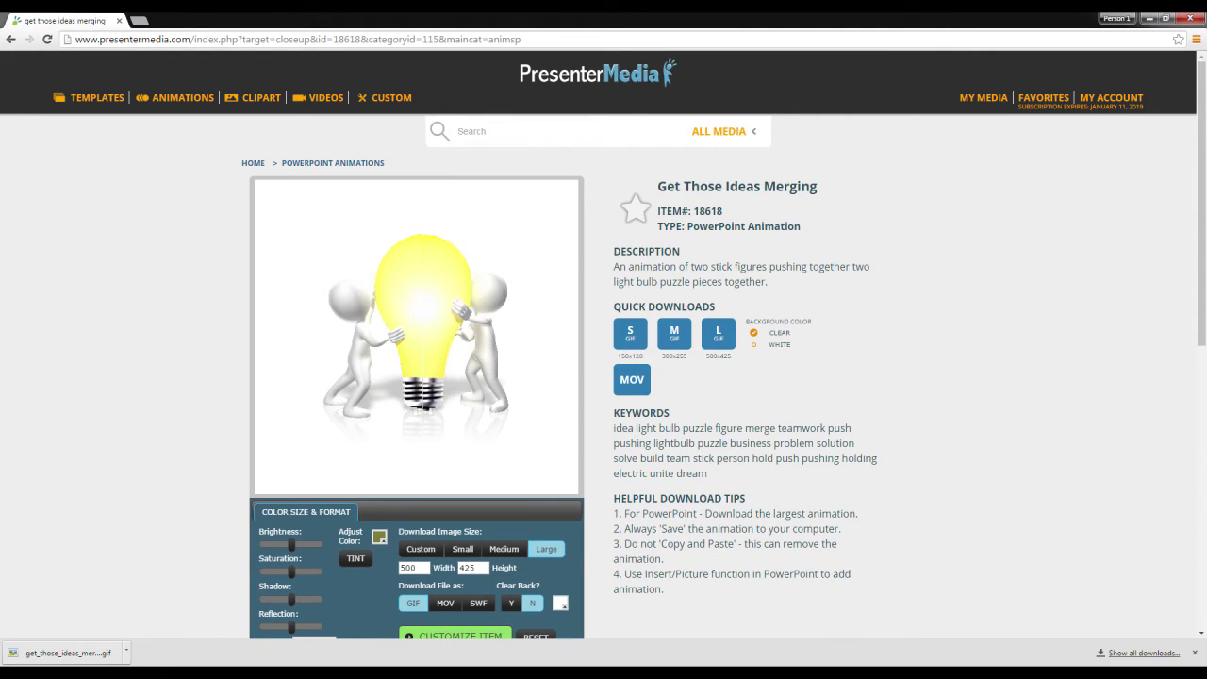
- Launch PowerPoint 2013 and create a blank presentation
key(super)
text(poewr)
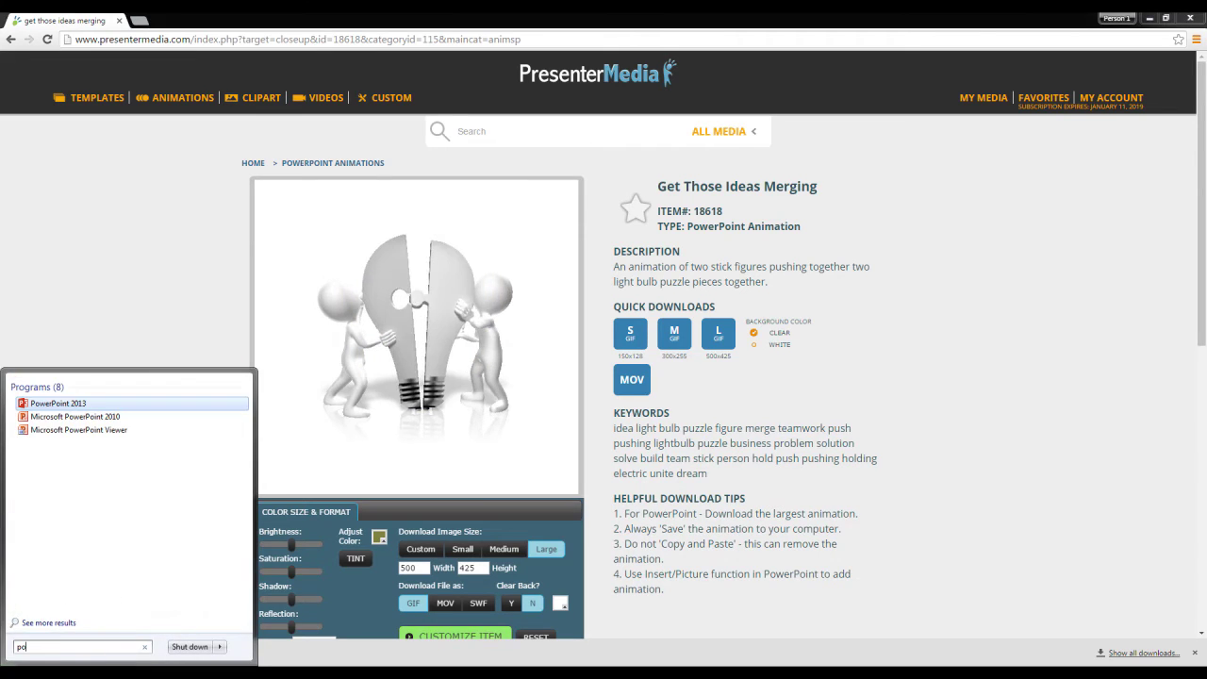
key(BackSpace)
key(BackSpace)
key(BackSpace)
text(wer)
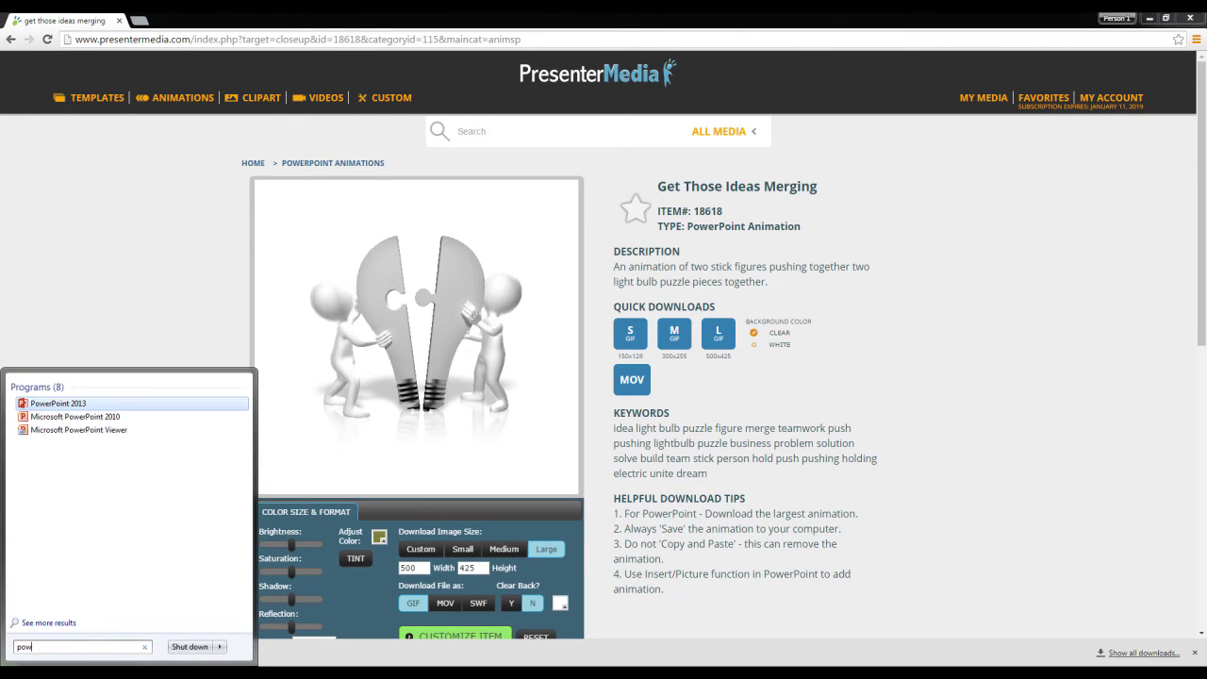
key(Return)
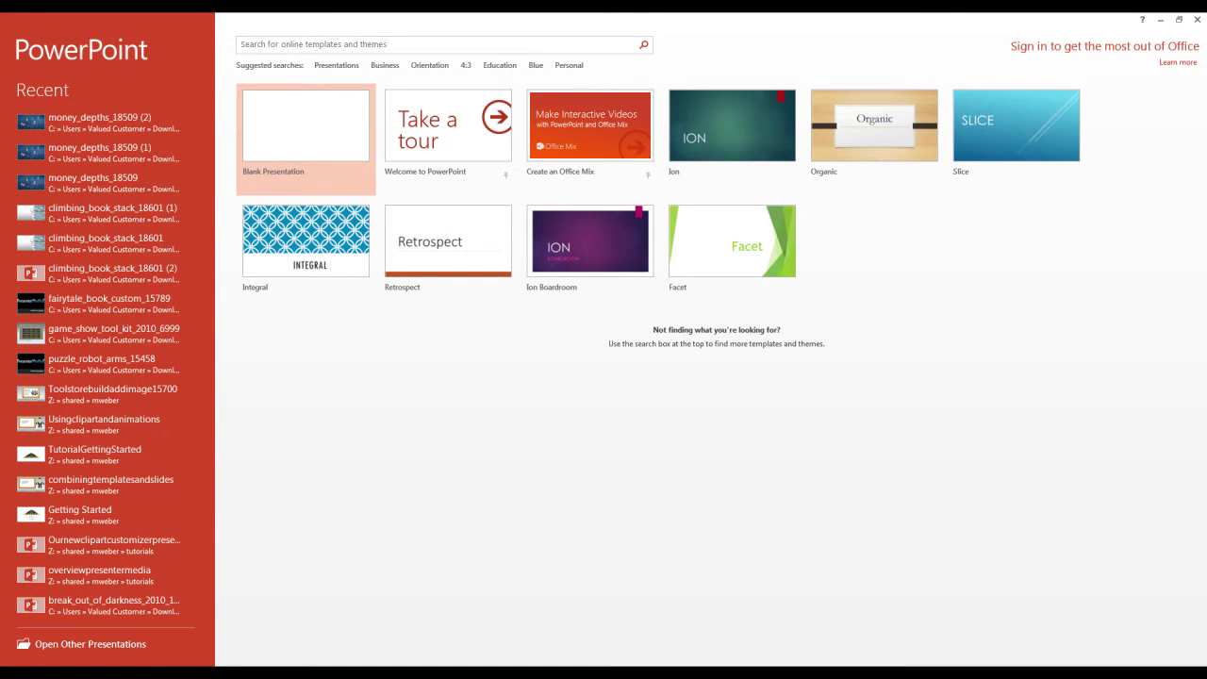
click(305, 140)
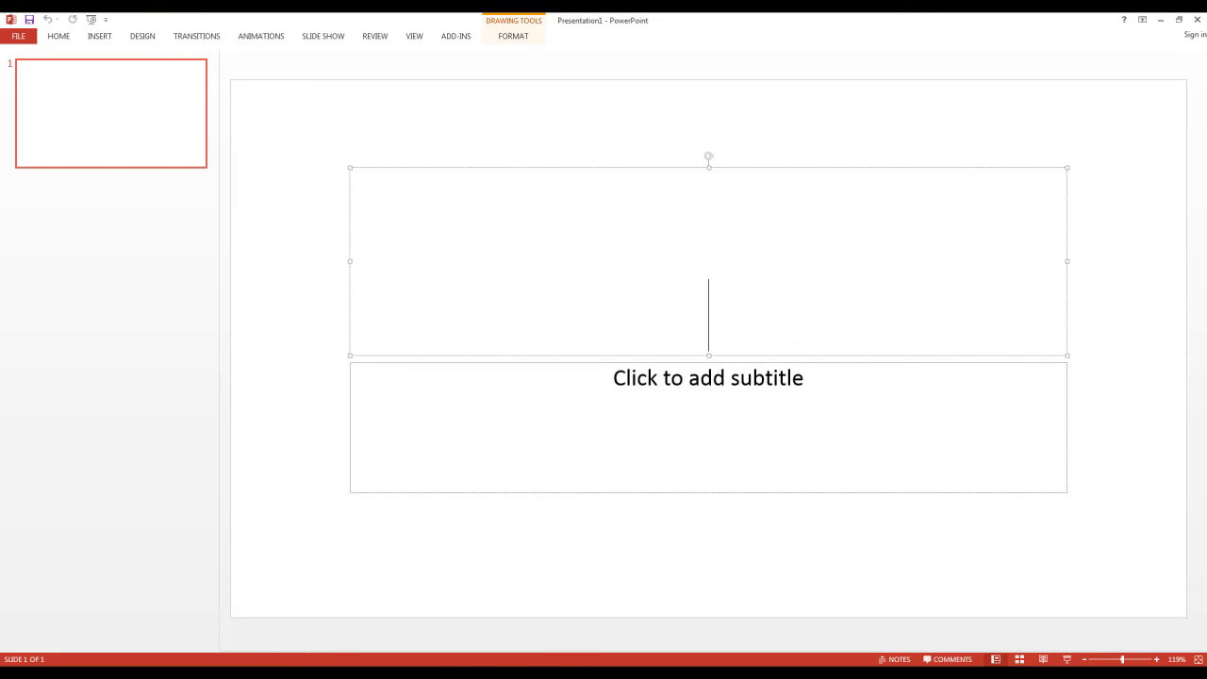
- Delete the title and subtitle placeholders from the first slide
key(Escape)
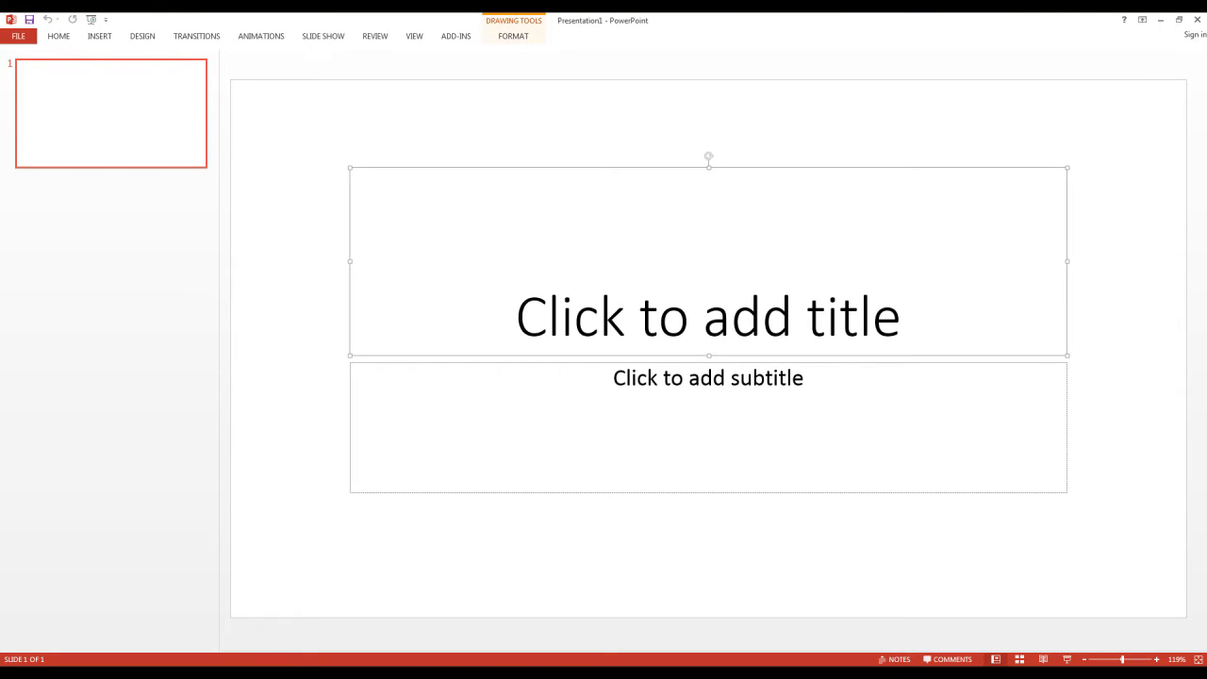
key(Delete)
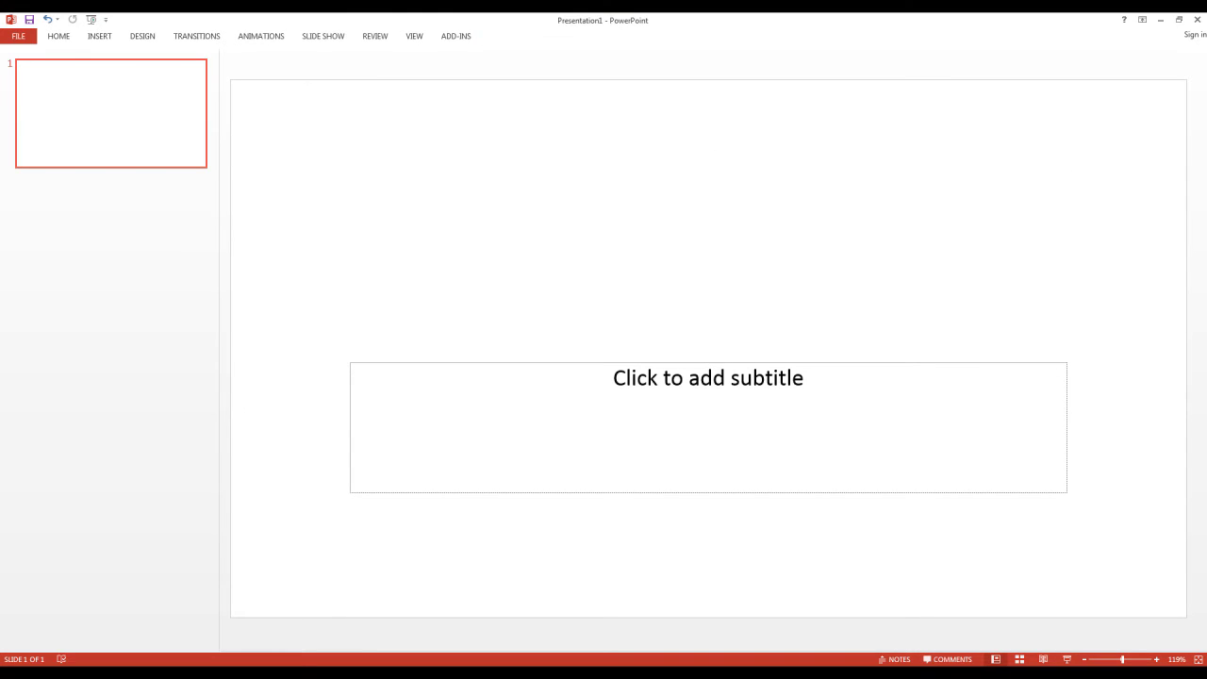
key(Tab)
key(Delete)
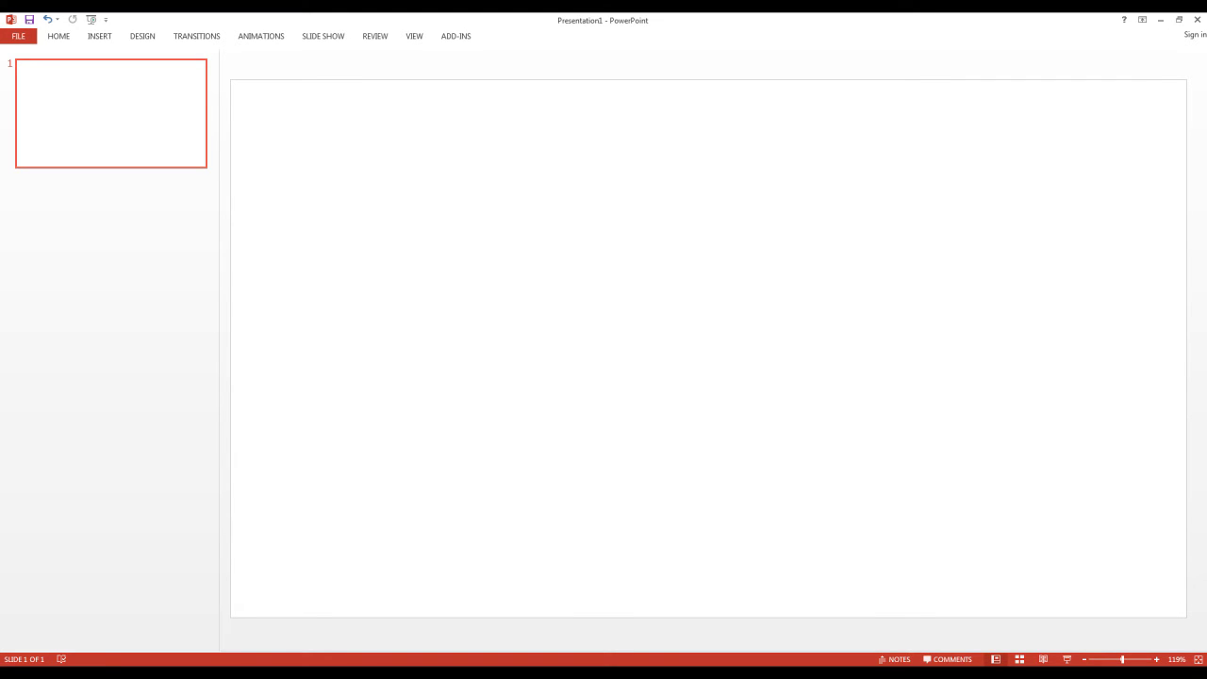
- Insert the picture get_those_ideas_merging_500_clr_18618 from the Downloads folder onto the slide
click(99, 36)
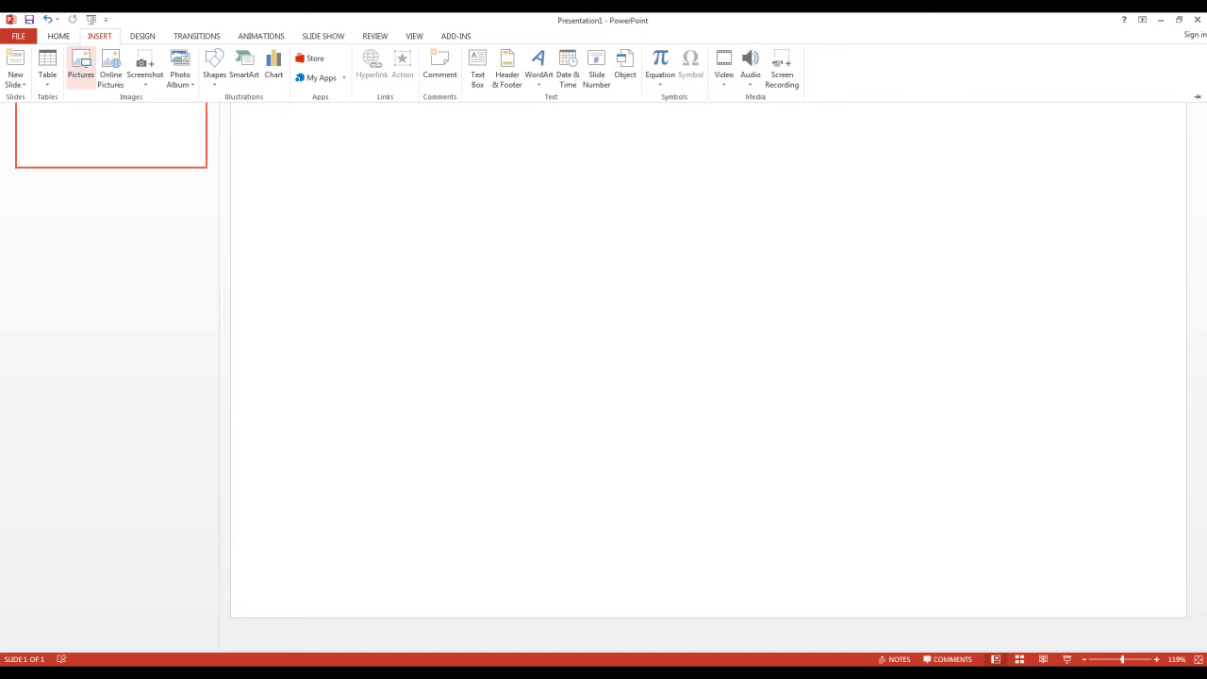
click(81, 66)
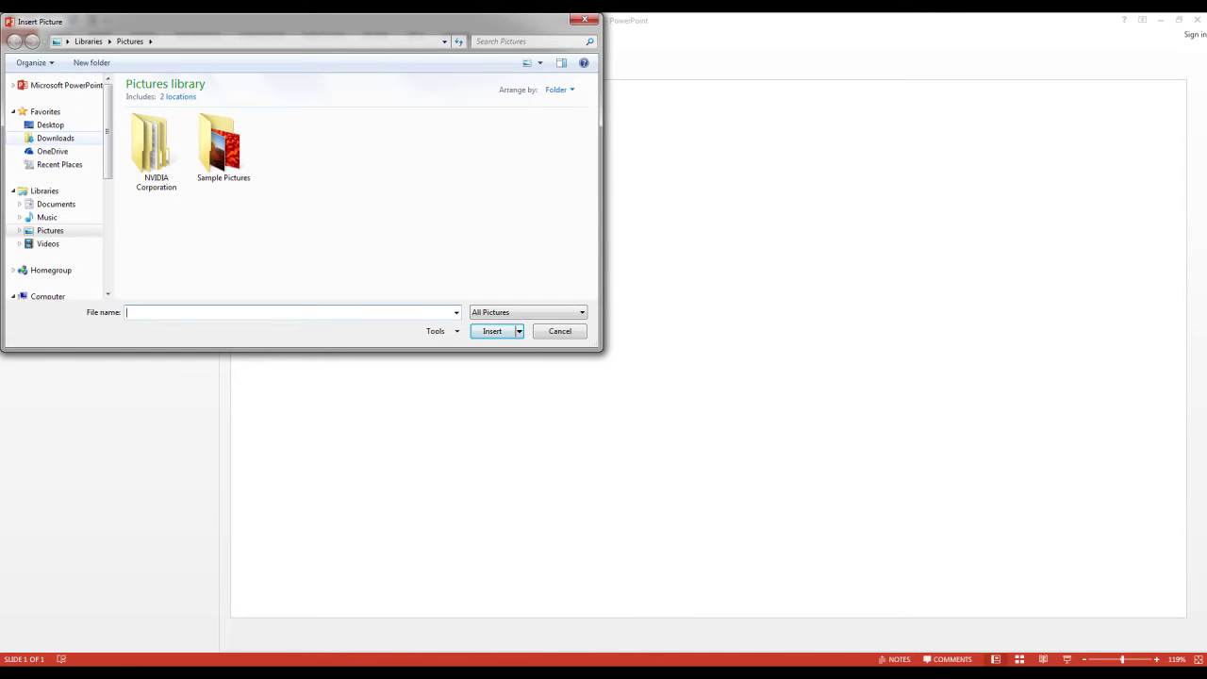
click(55, 139)
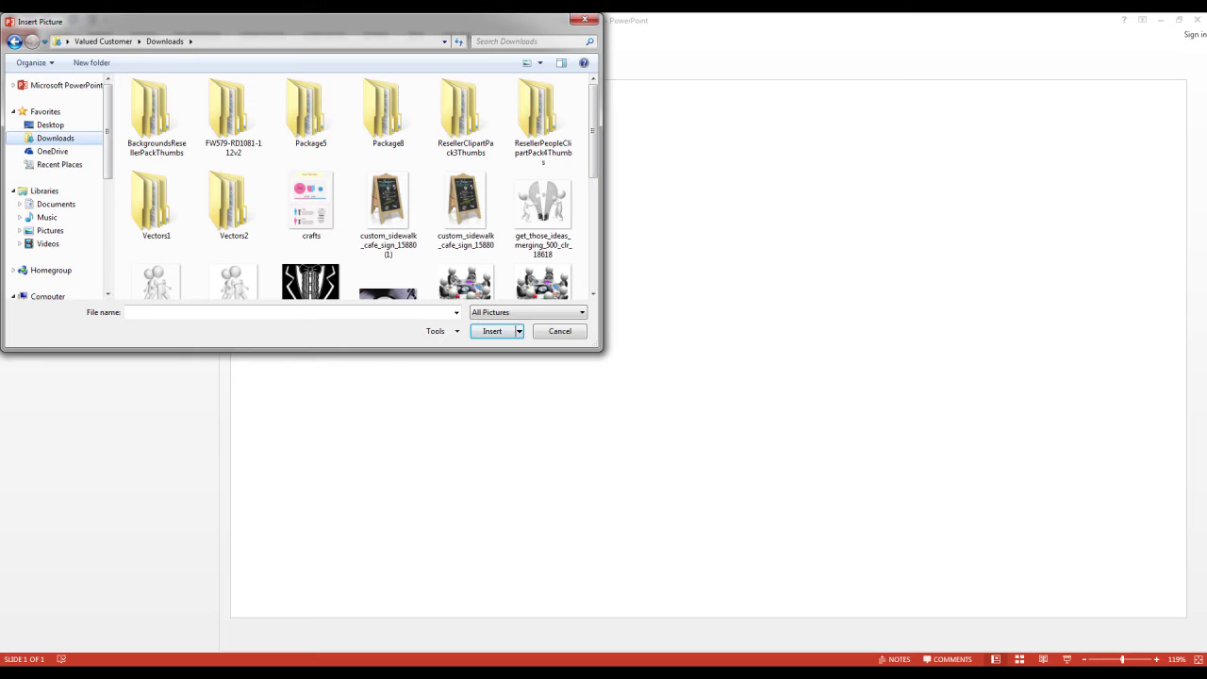
click(543, 217)
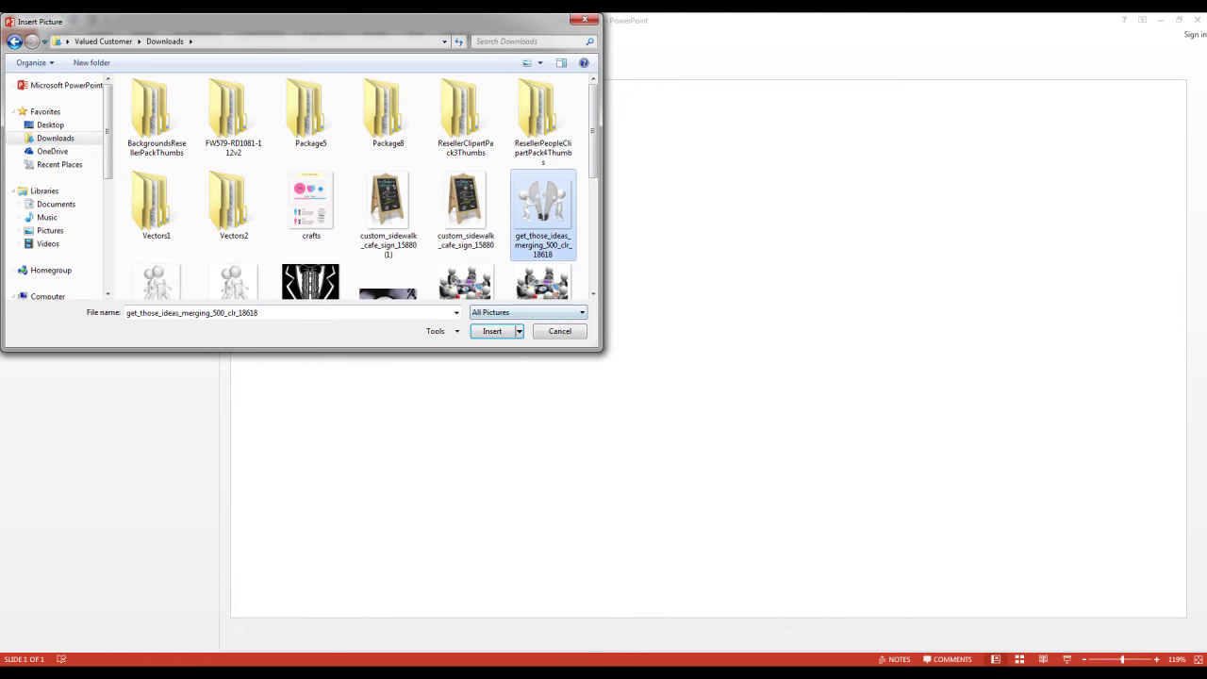
click(493, 331)
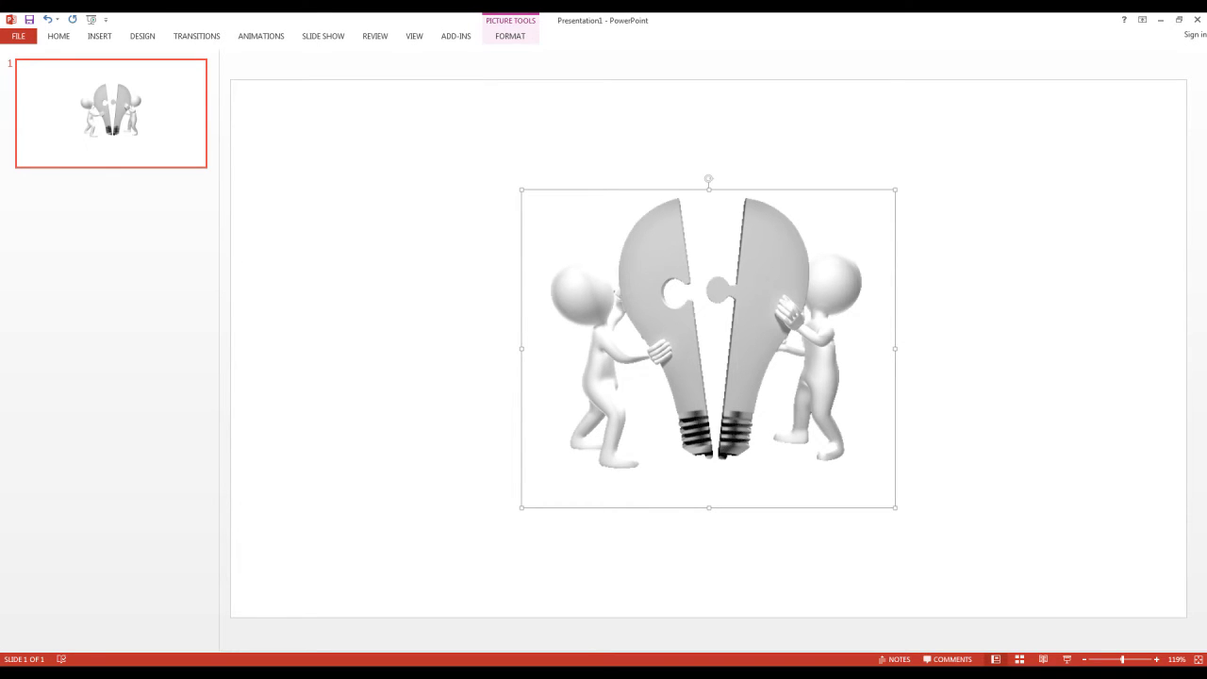
- Give the first slide's background a solid blue fill
right_click(288, 254)
click(321, 343)
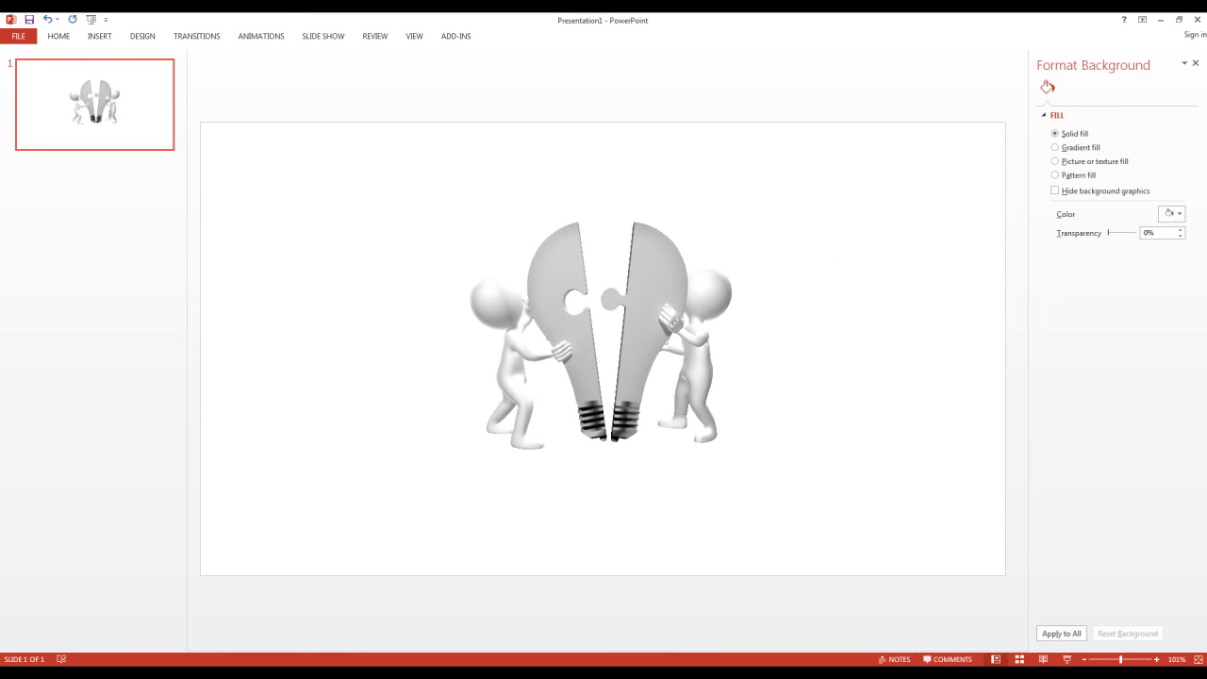
click(1171, 214)
click(1187, 256)
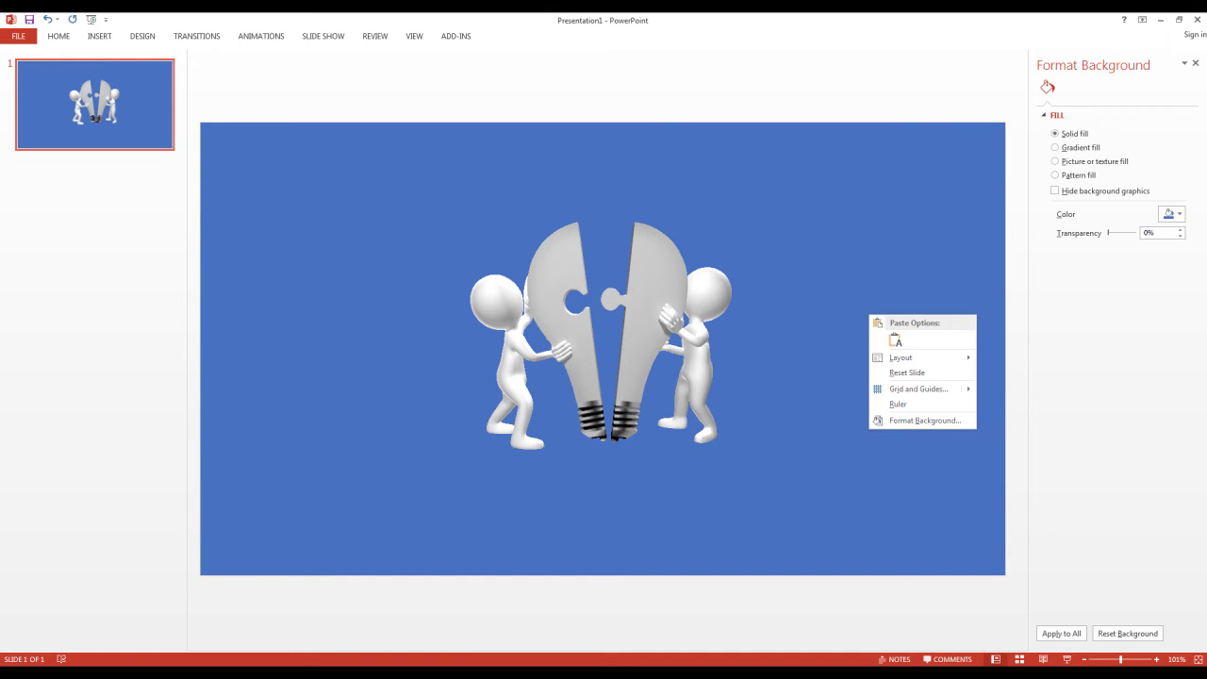
- Add a second slide after the first and delete its content and title placeholders
right_click(101, 193)
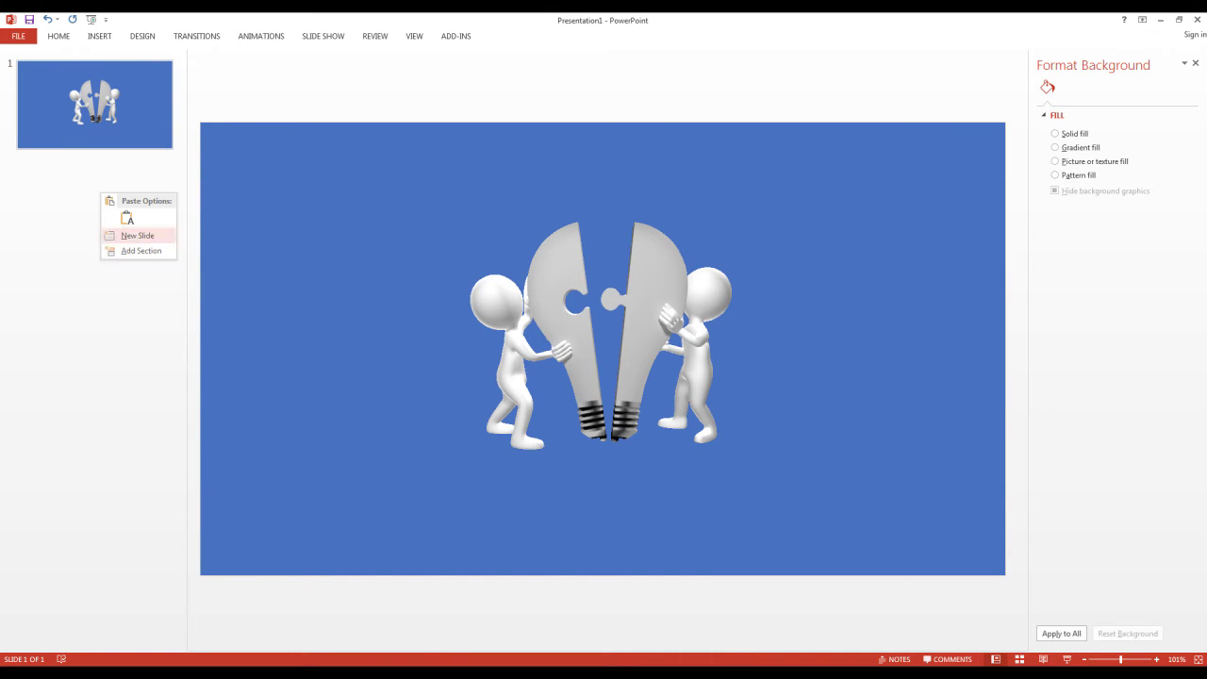
click(137, 235)
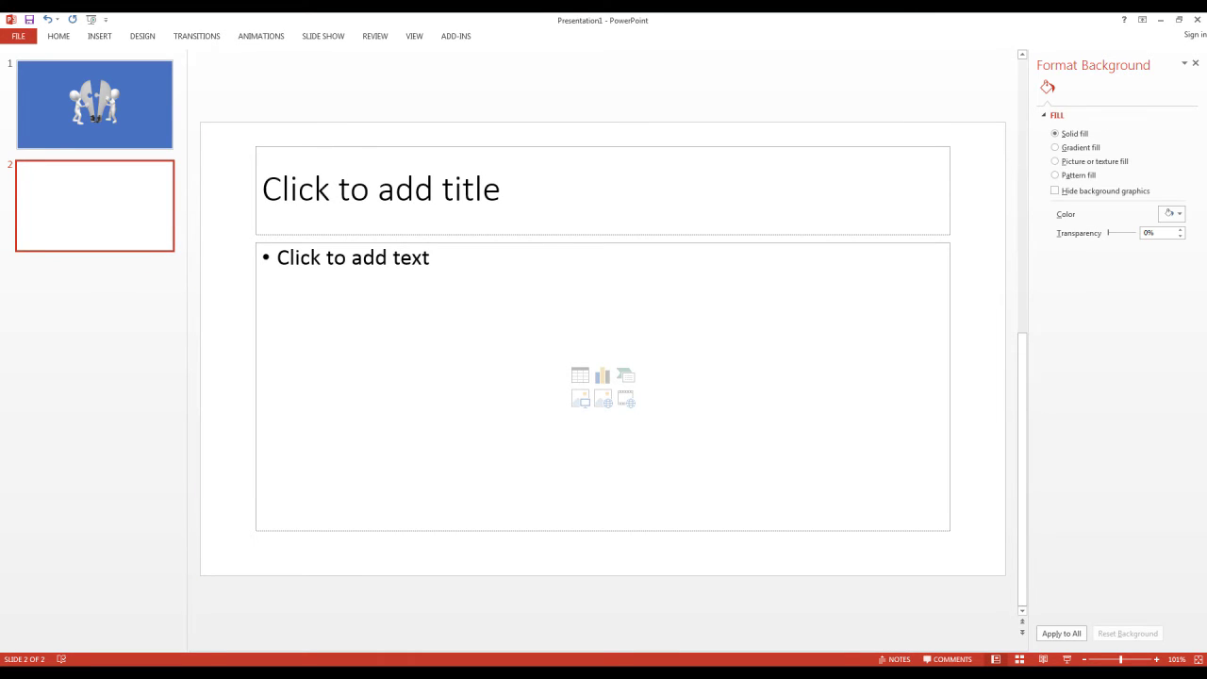
click(509, 243)
key(Delete)
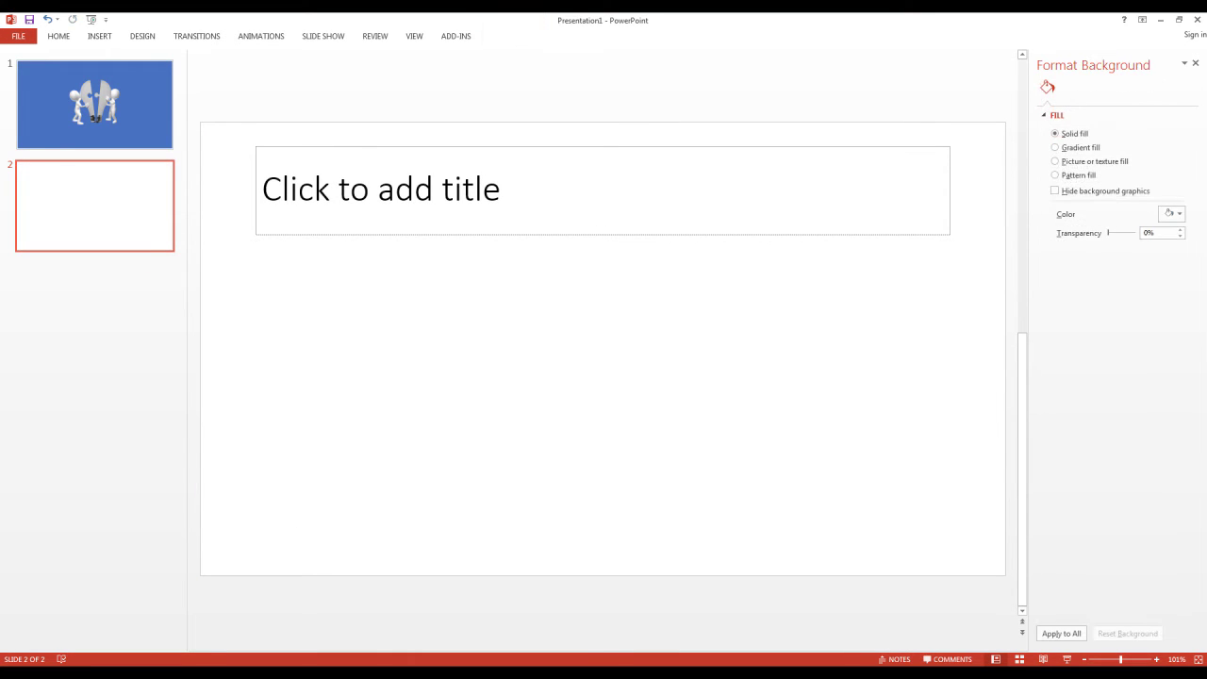
click(510, 202)
click(510, 235)
key(Delete)
- Open the second slide's background formatting and select the saved colour code 912121 in Notepad
right_click(291, 246)
click(348, 354)
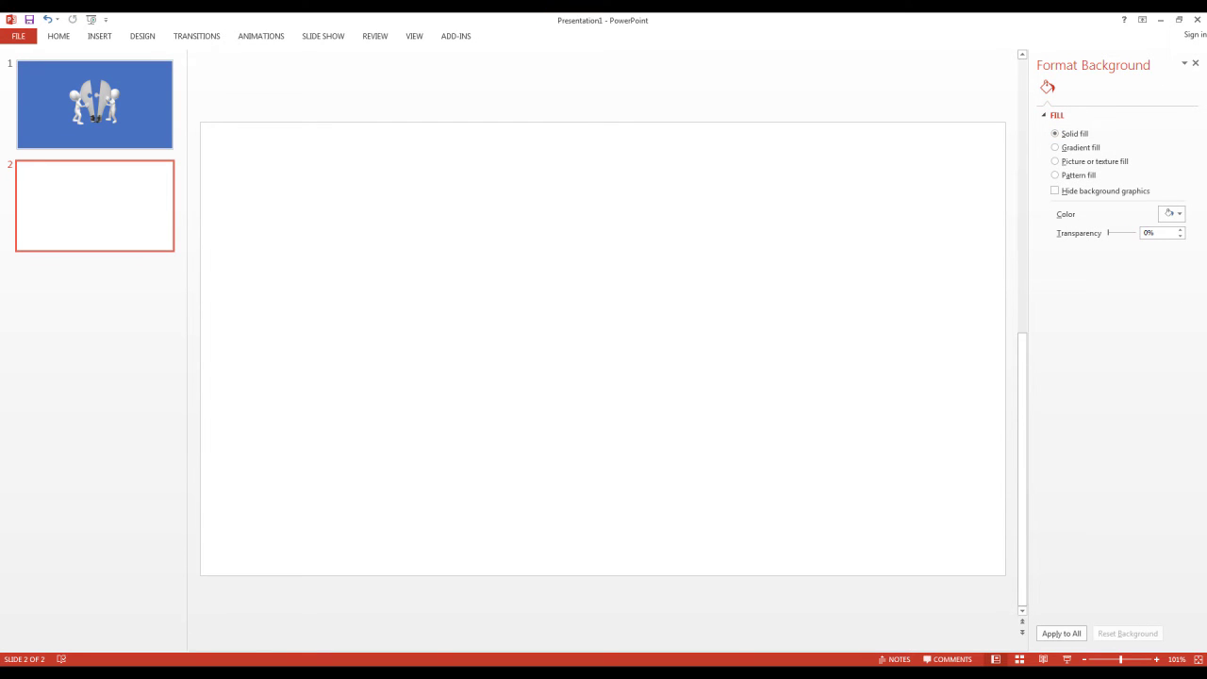
key(alt+Tab)
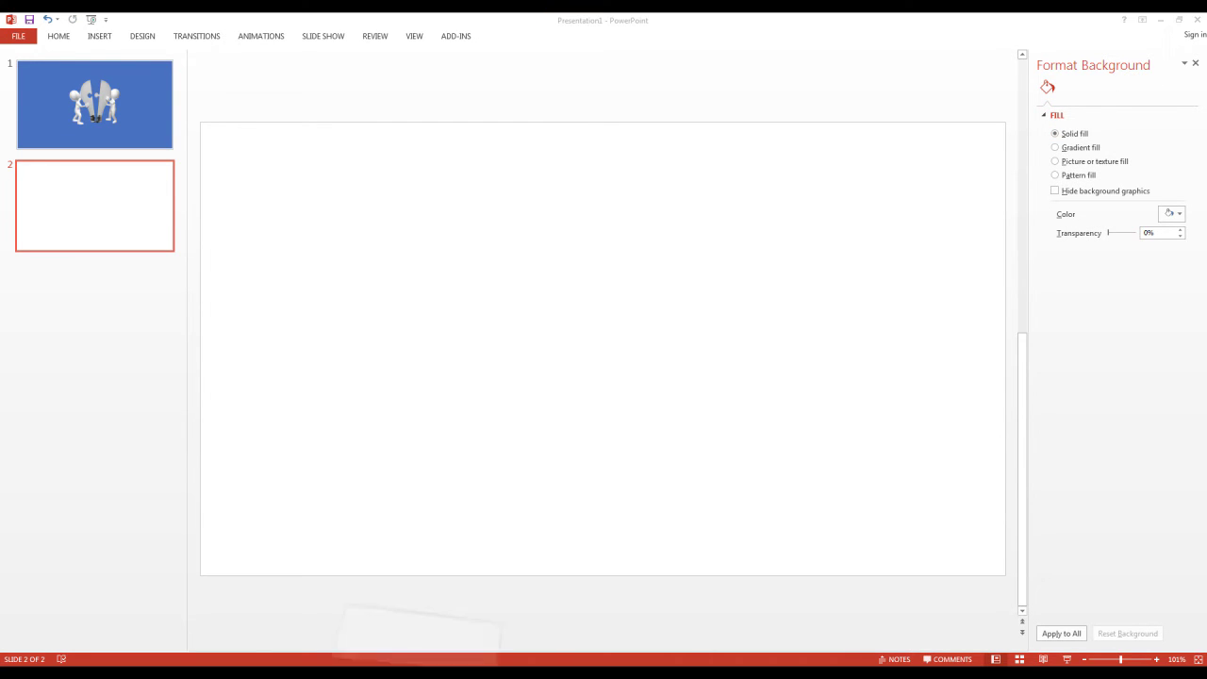
key(ctrl+a)
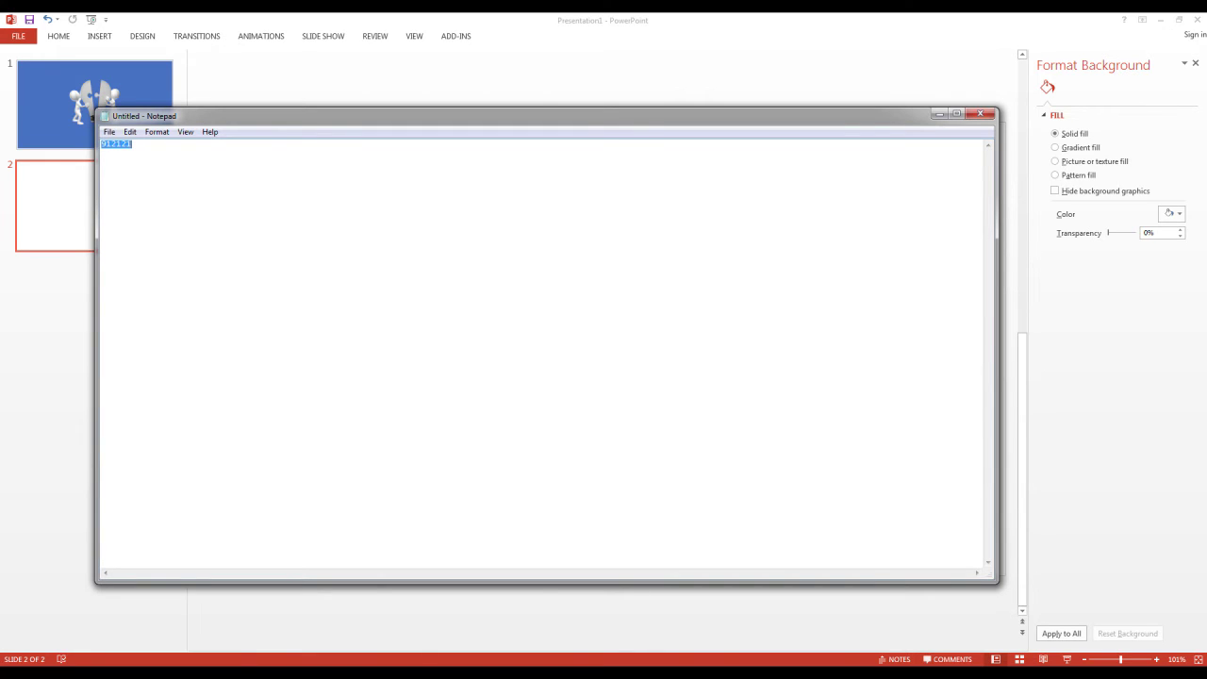
key(alt+Tab)
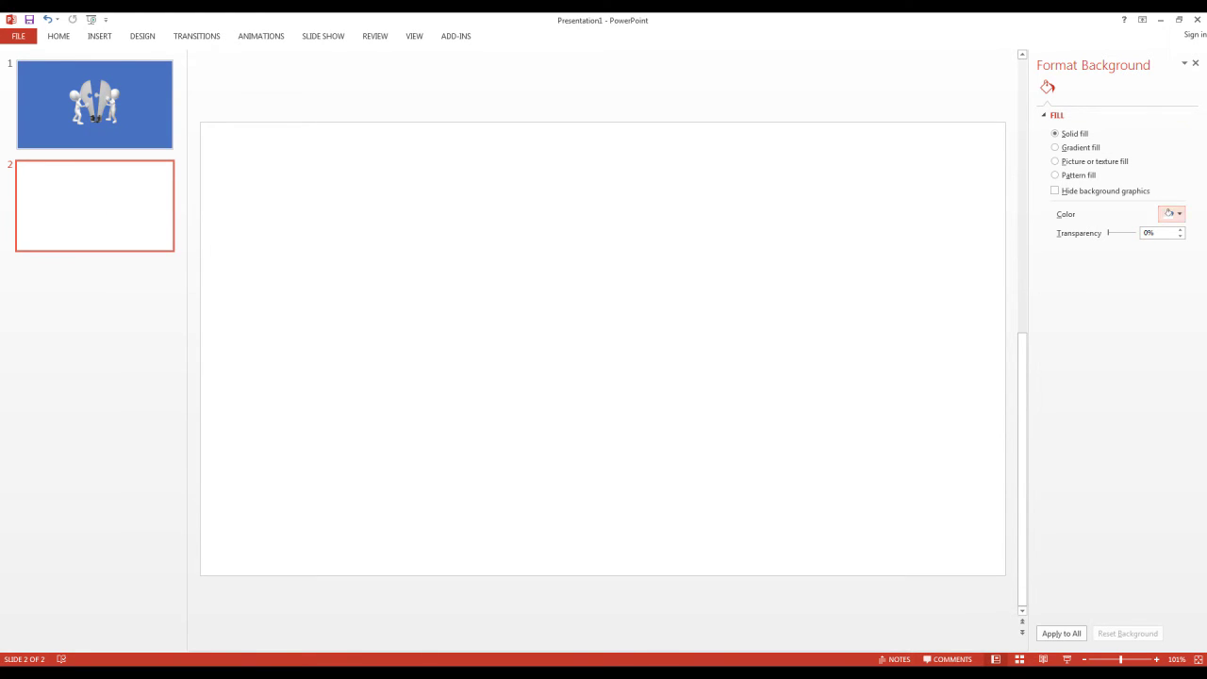
- Open the custom colour settings for the second slide's background fill and check the available colour models
click(1170, 215)
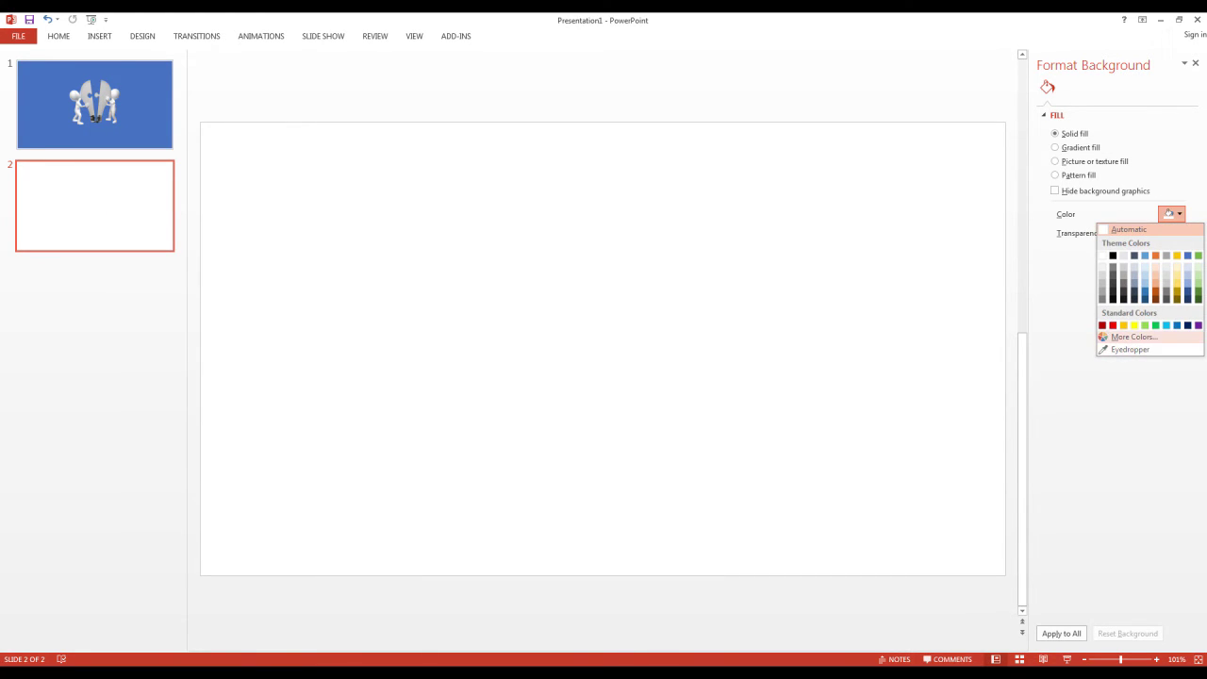
click(1134, 337)
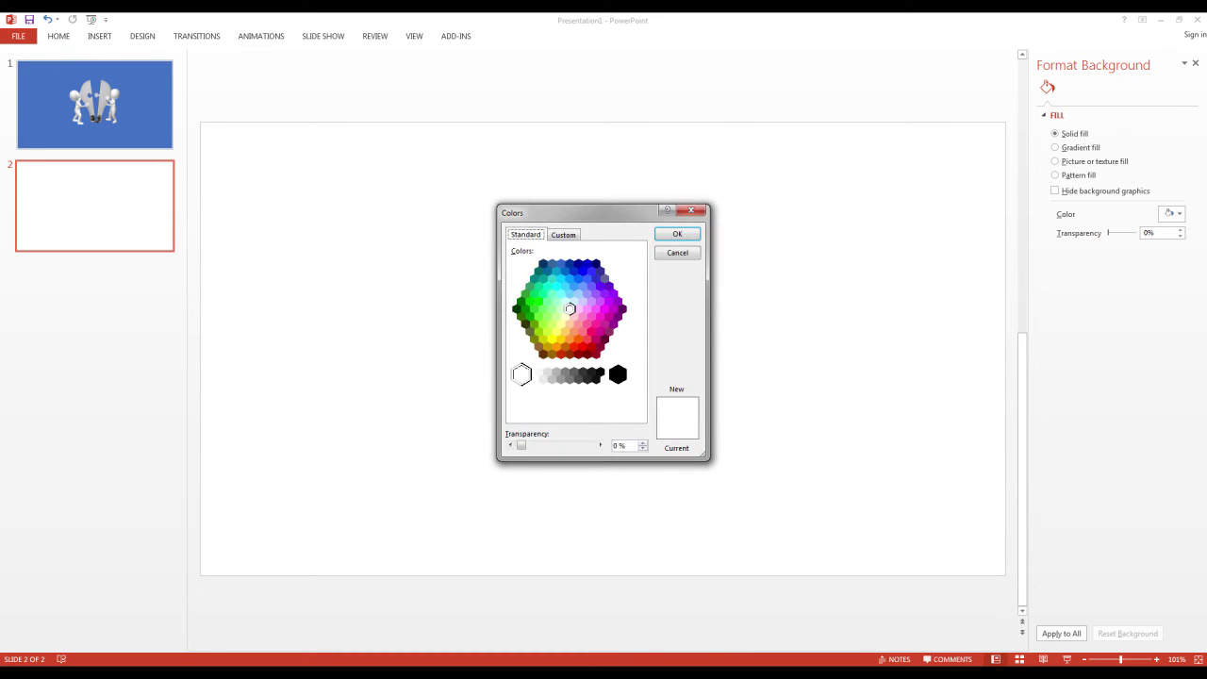
click(563, 235)
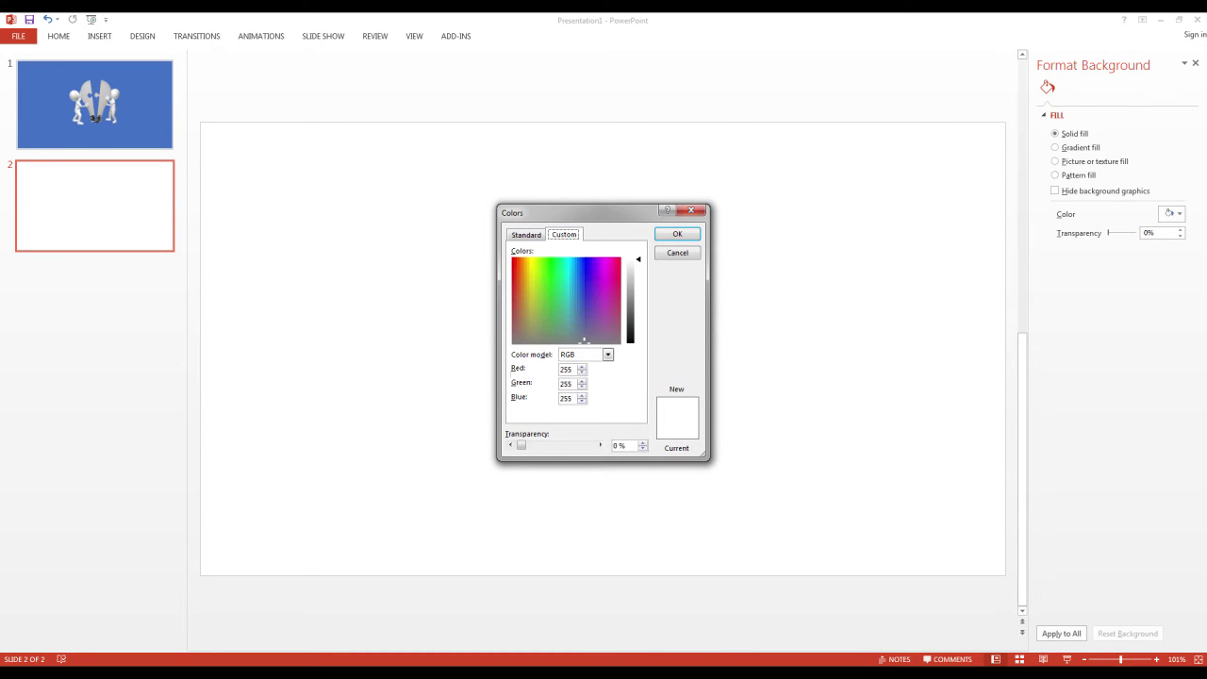
click(608, 354)
click(609, 354)
click(609, 355)
click(608, 355)
key(alt+Down)
key(alt+Up)
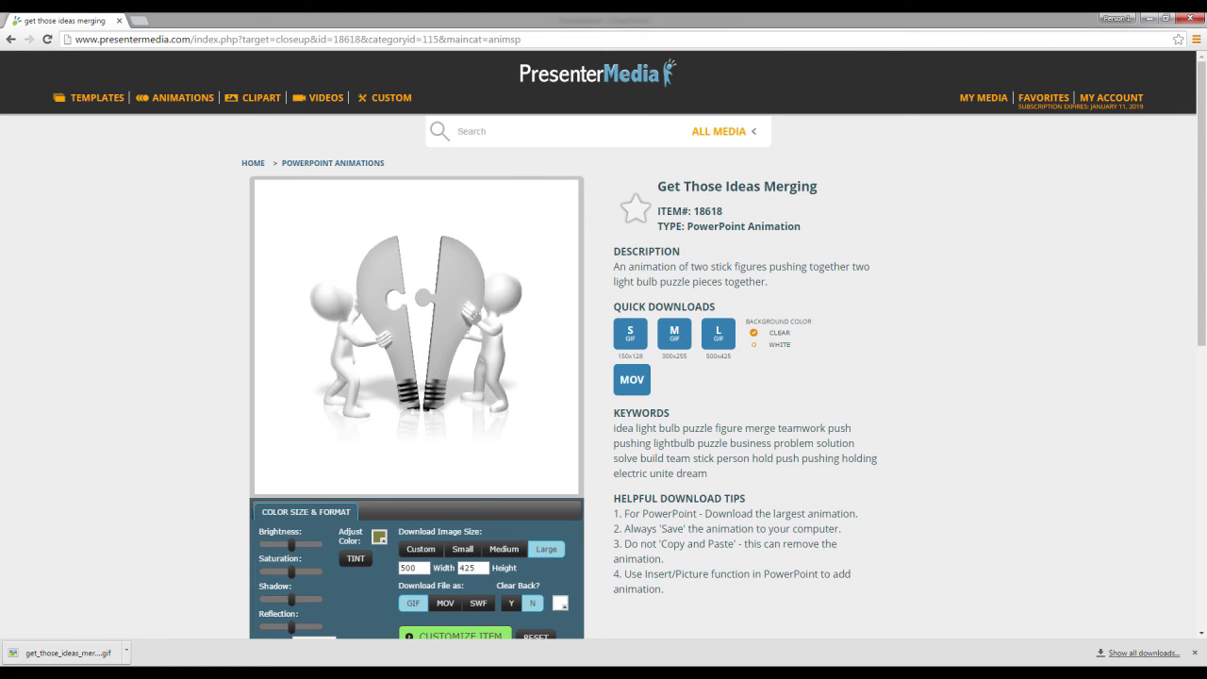
- In the browser, download the light bulb animation from the custom media collection and reopen it for customizing
click(984, 98)
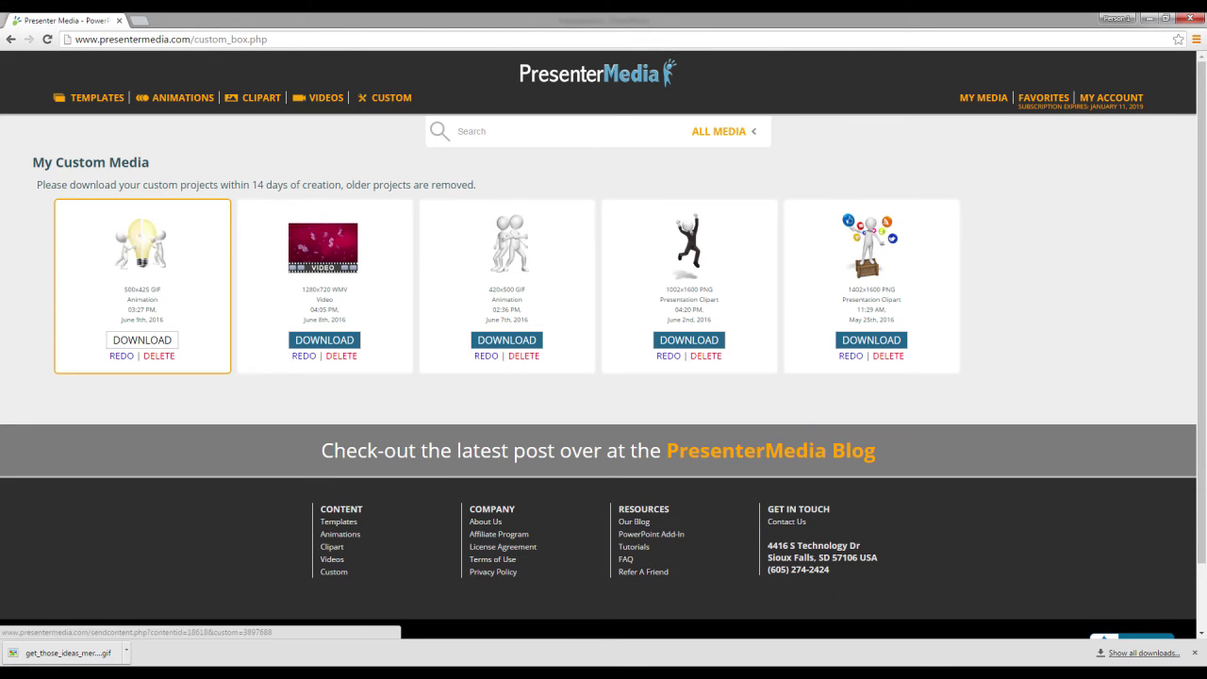
click(141, 340)
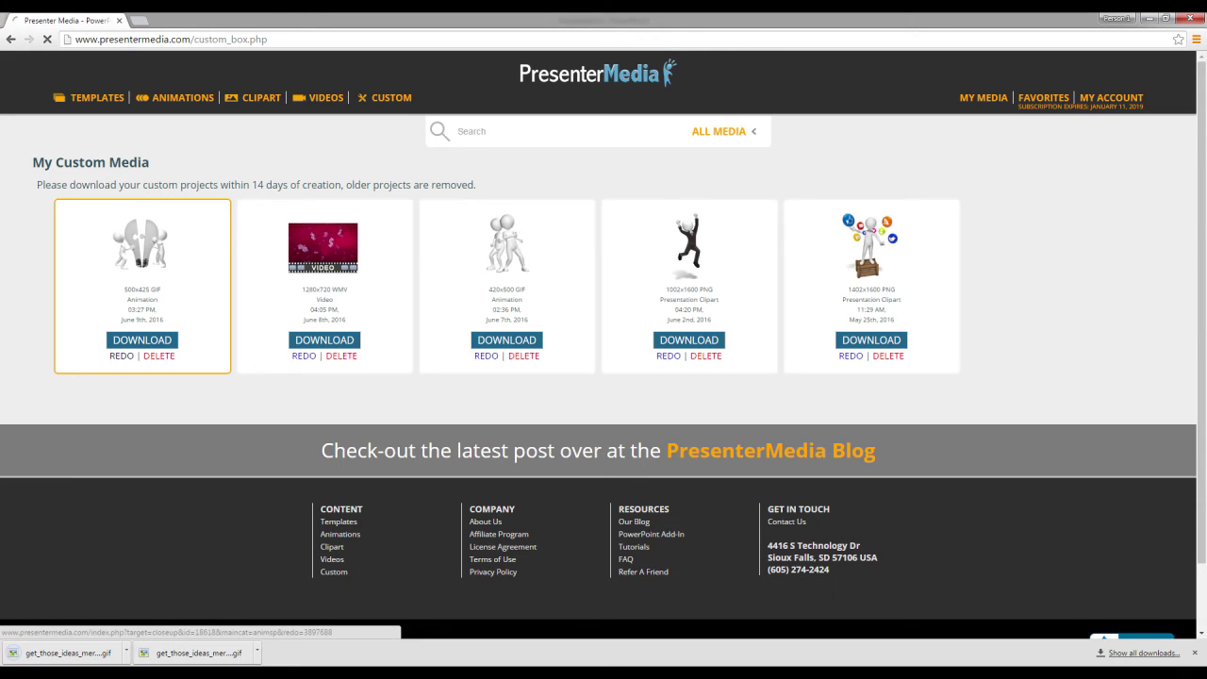
click(121, 356)
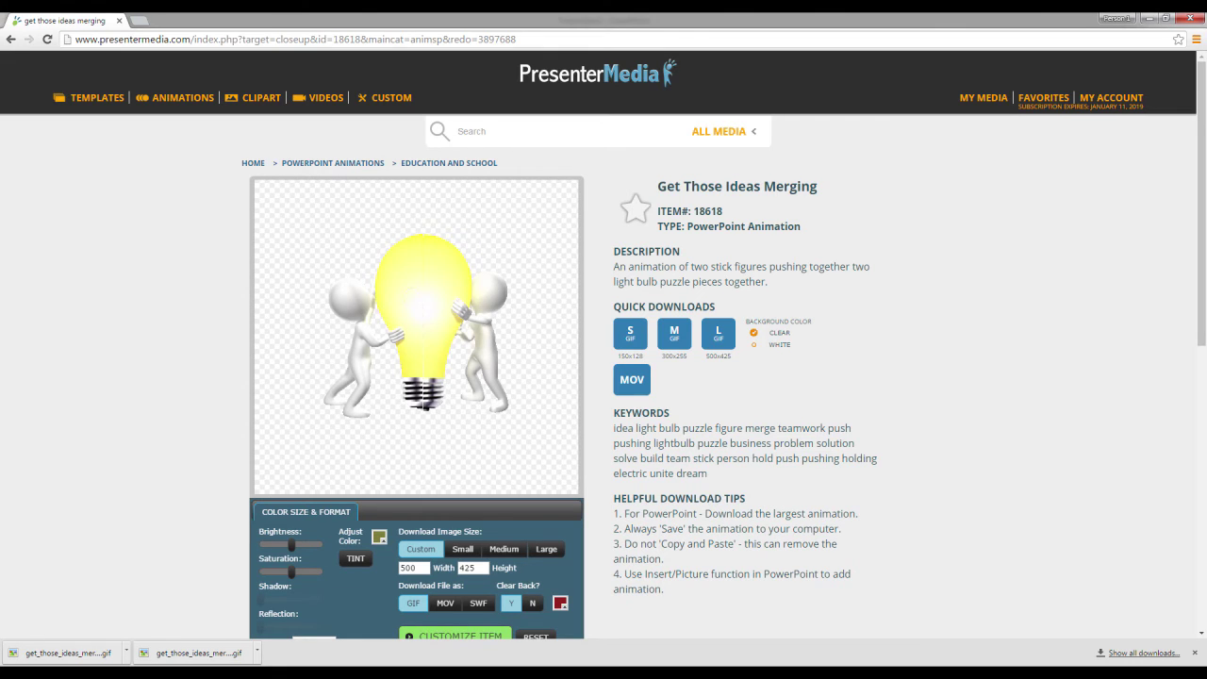
- Turn off the animation's clear background and choose 8e2222 as its background colour
scroll(604, 339, down, 2)
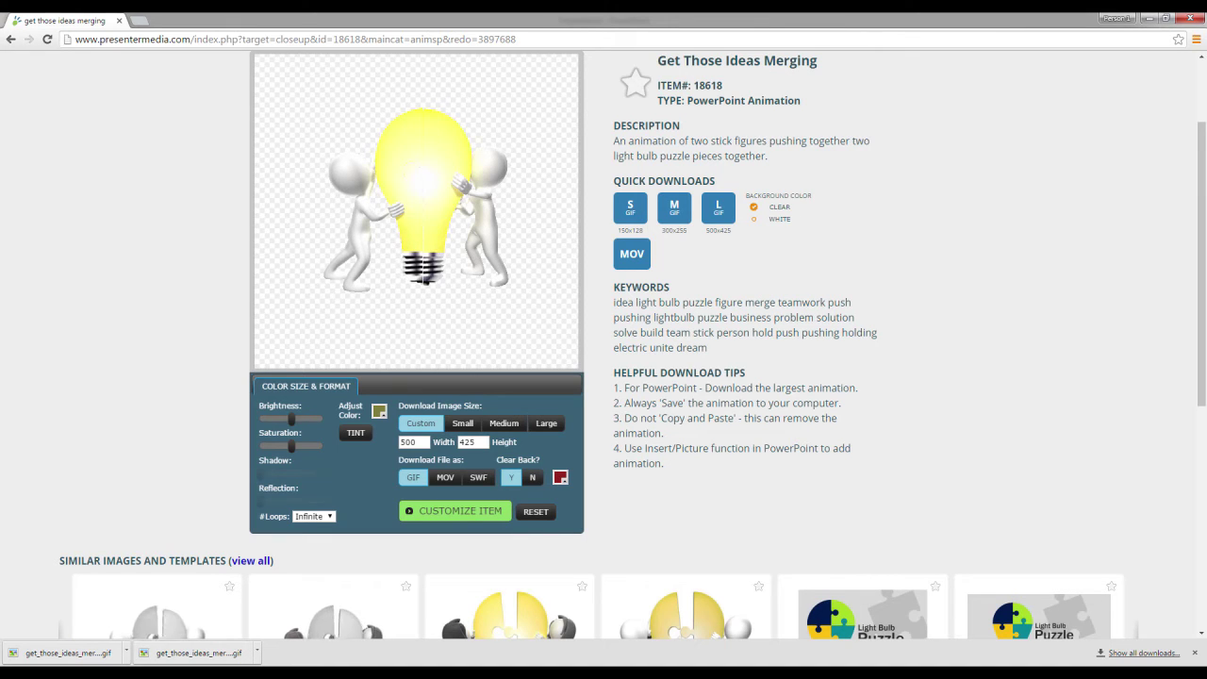
click(533, 477)
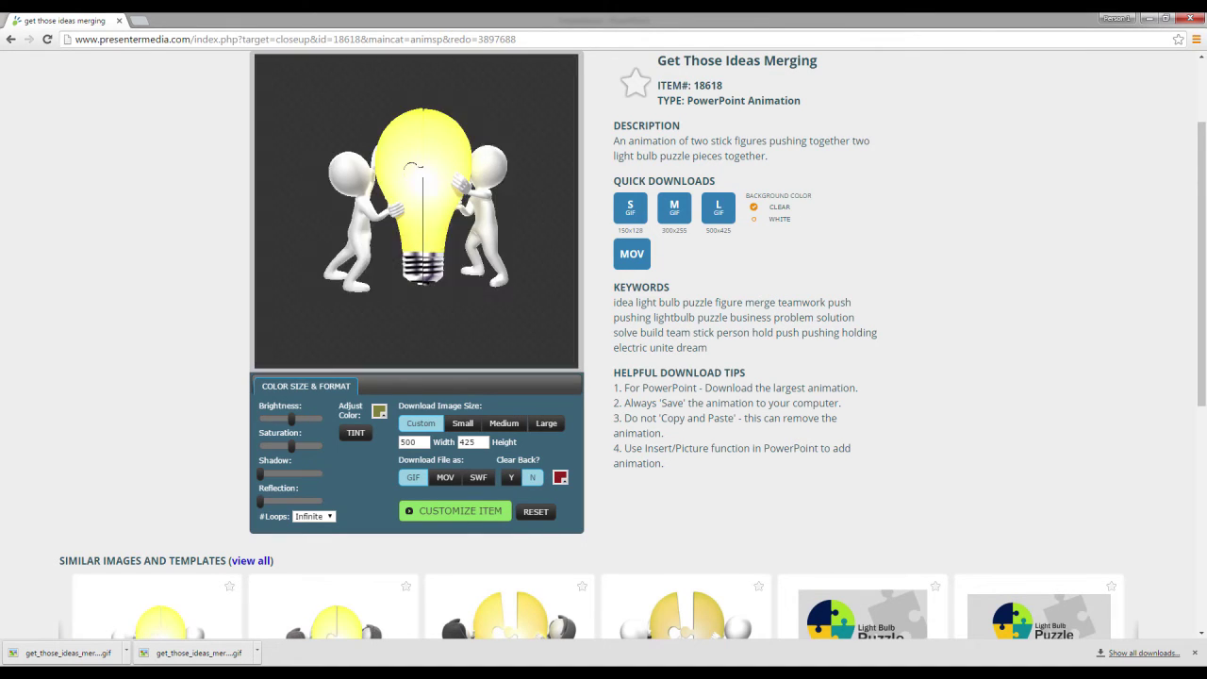
click(561, 478)
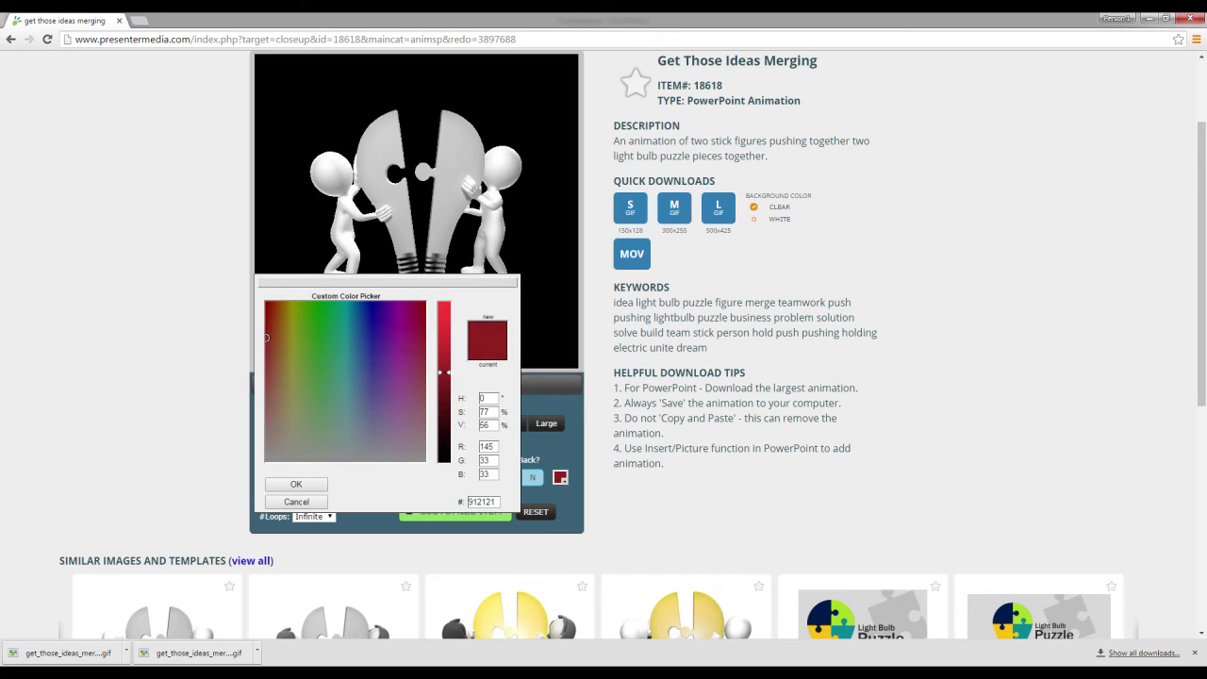
drag(266, 337, 266, 340)
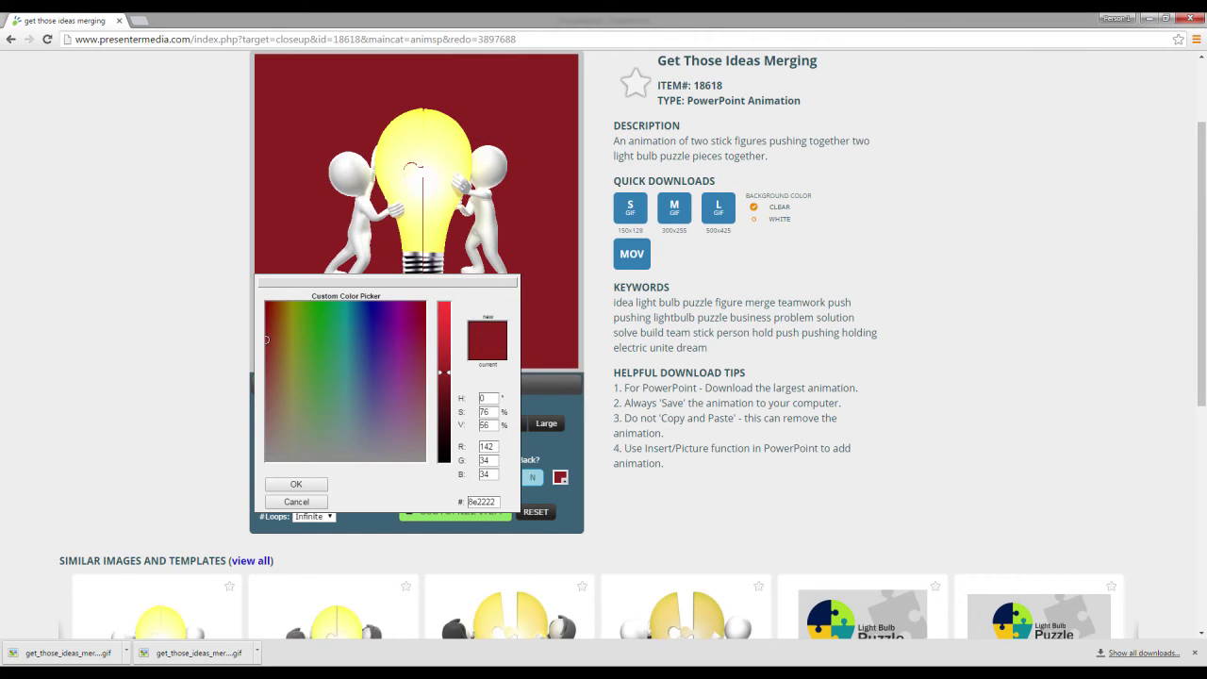
- Replace the colour code in Notepad with the RGB values 142, 34 and 34, narrowing the Notepad window beside the colour picker
key(alt+Tab)
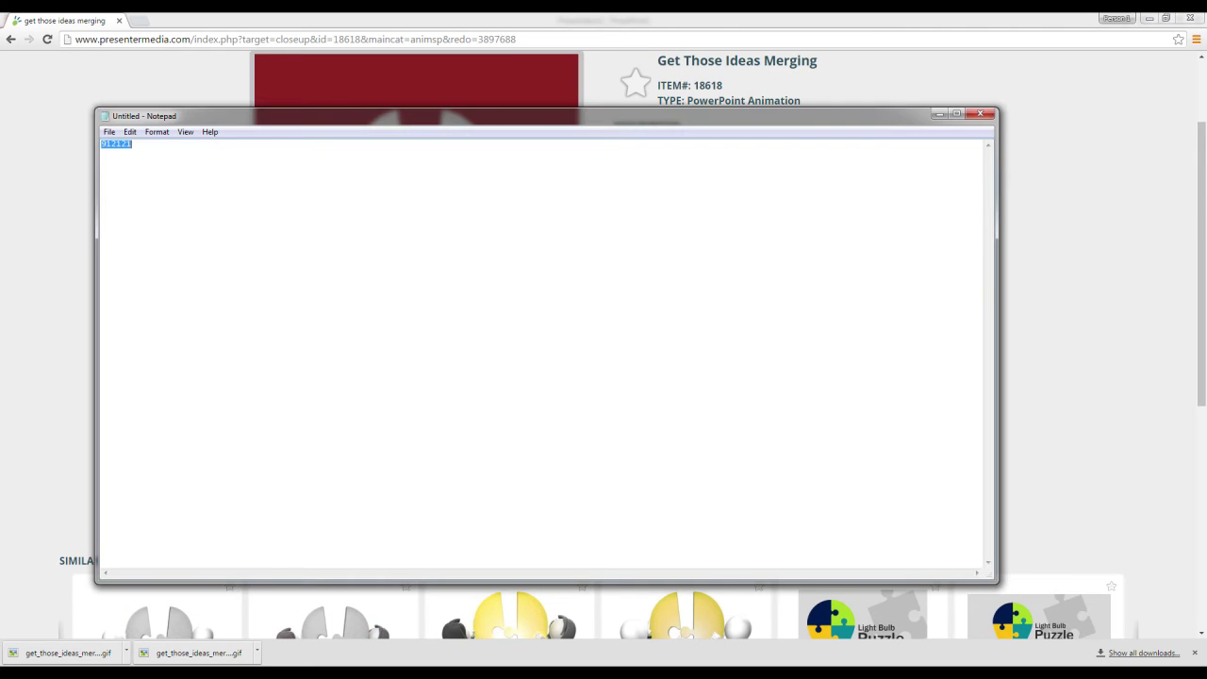
drag(96, 345, 879, 346)
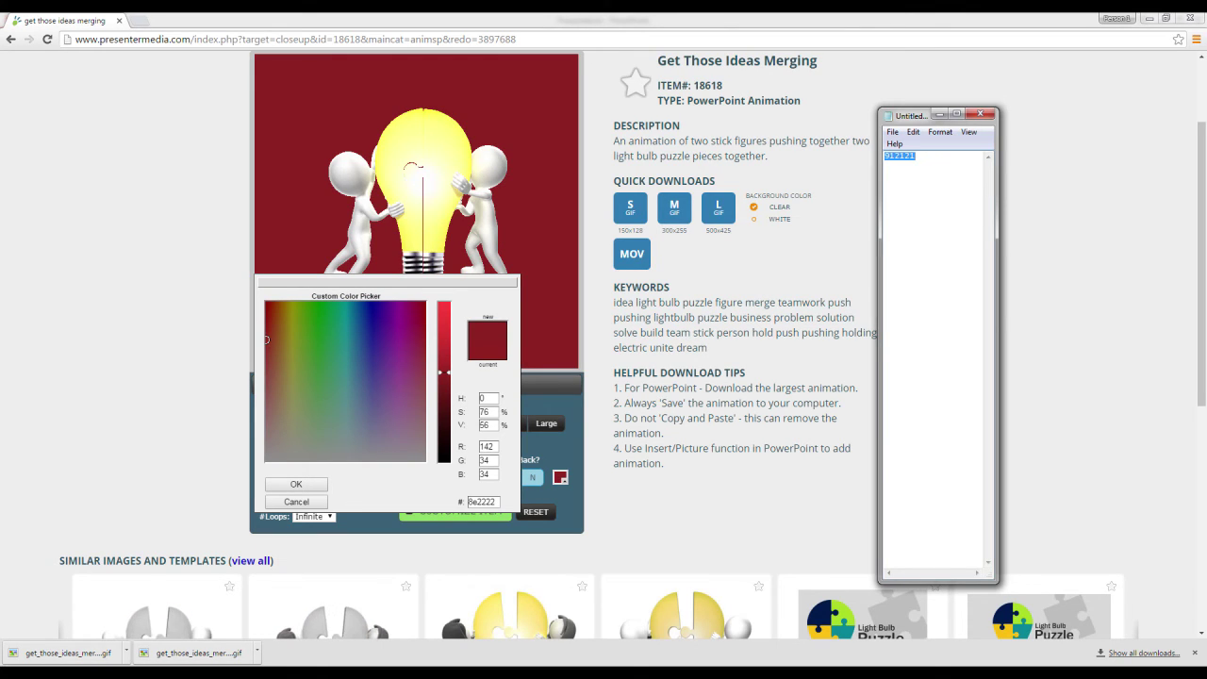
text(142 )
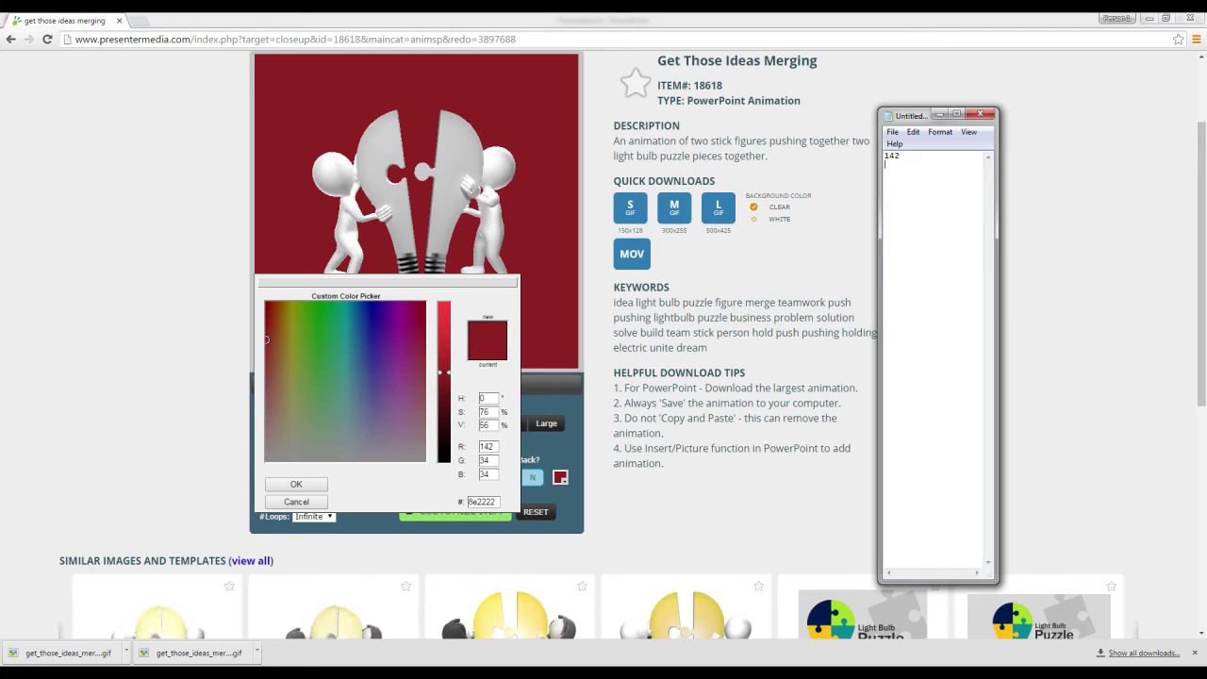
text(34)
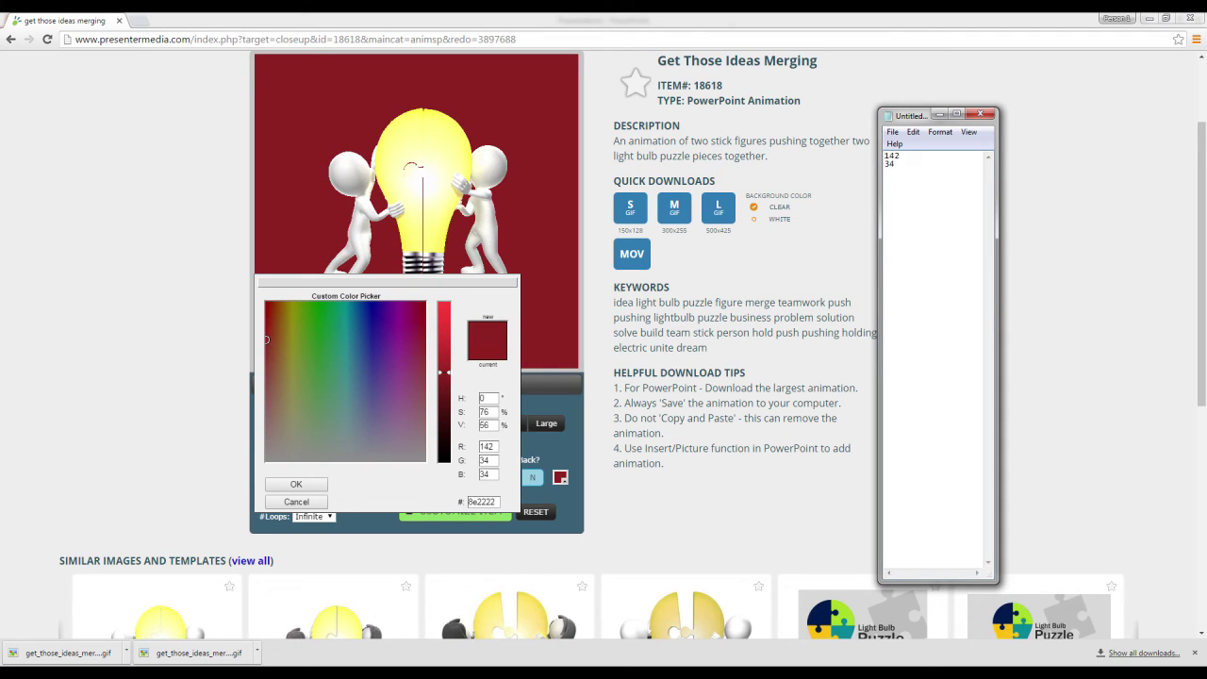
key(Return)
text(34)
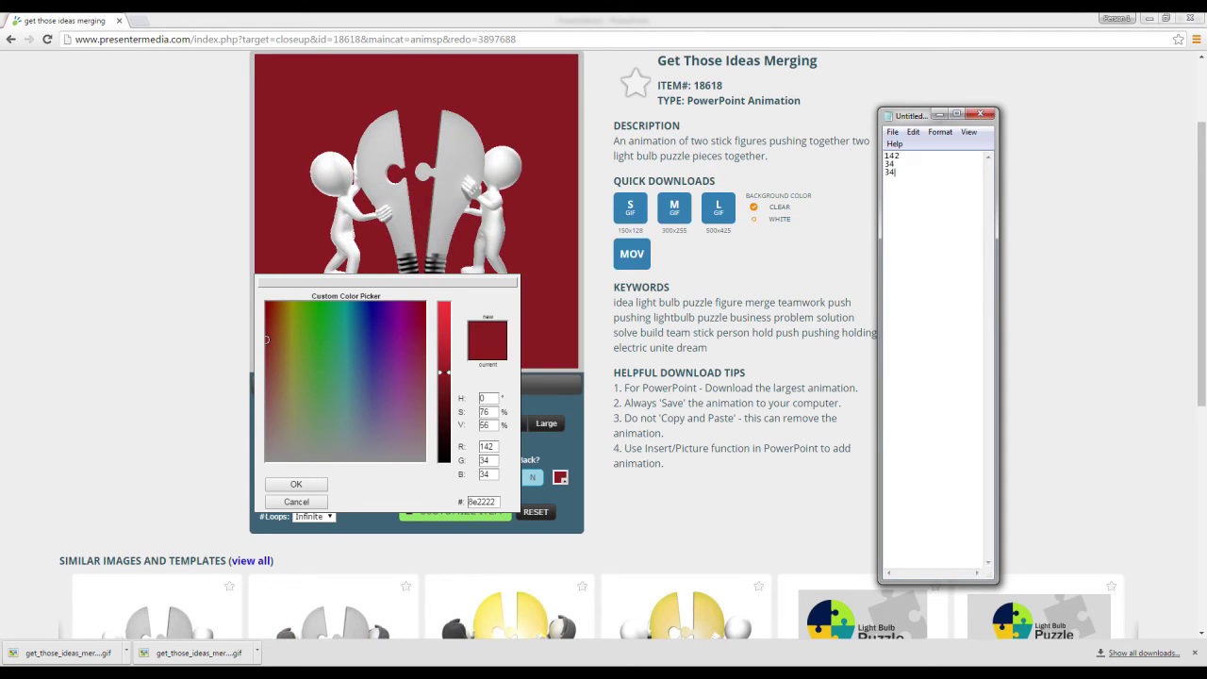
- Accept the chosen background colour and generate the customized animation
click(296, 502)
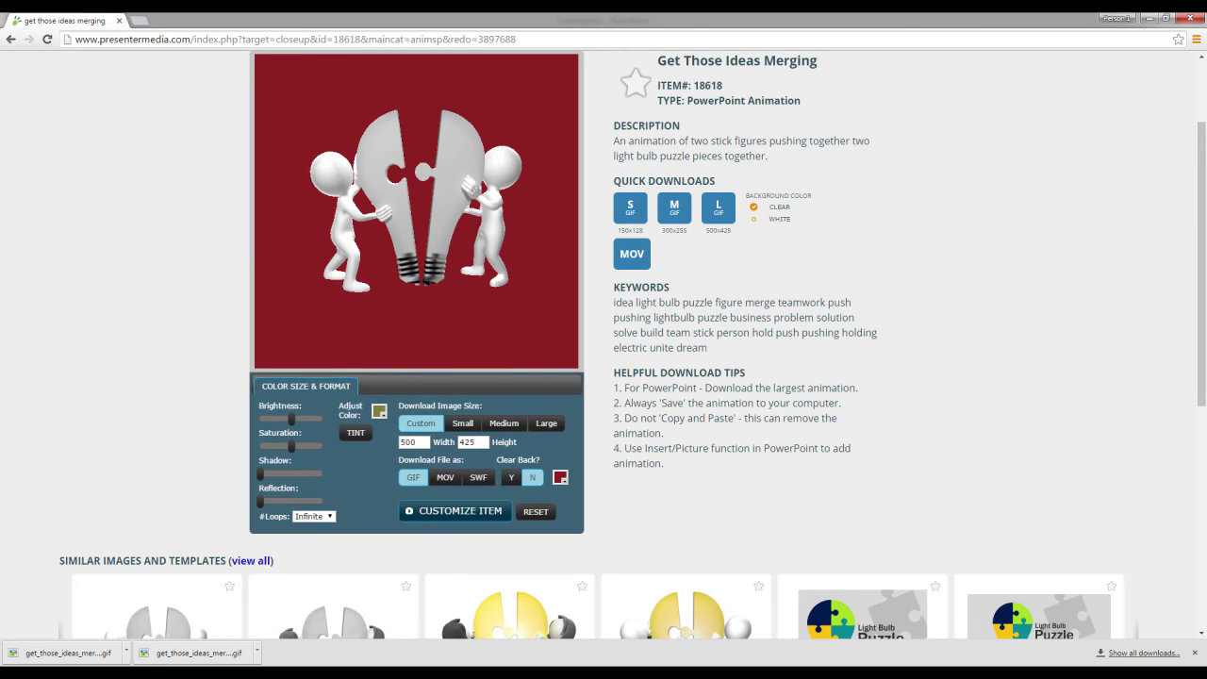
click(456, 511)
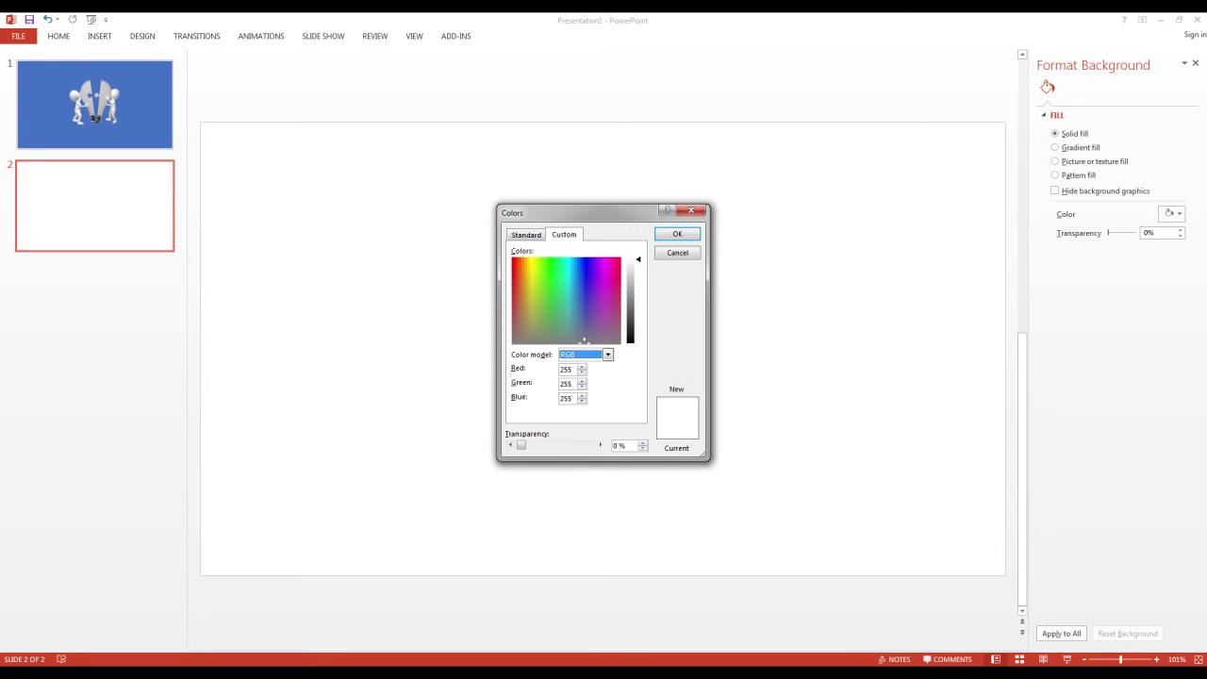
- In PowerPoint, set the second slide's background to the custom RGB colour 142, 34, 34
key(Tab)
key(alt+Tab)
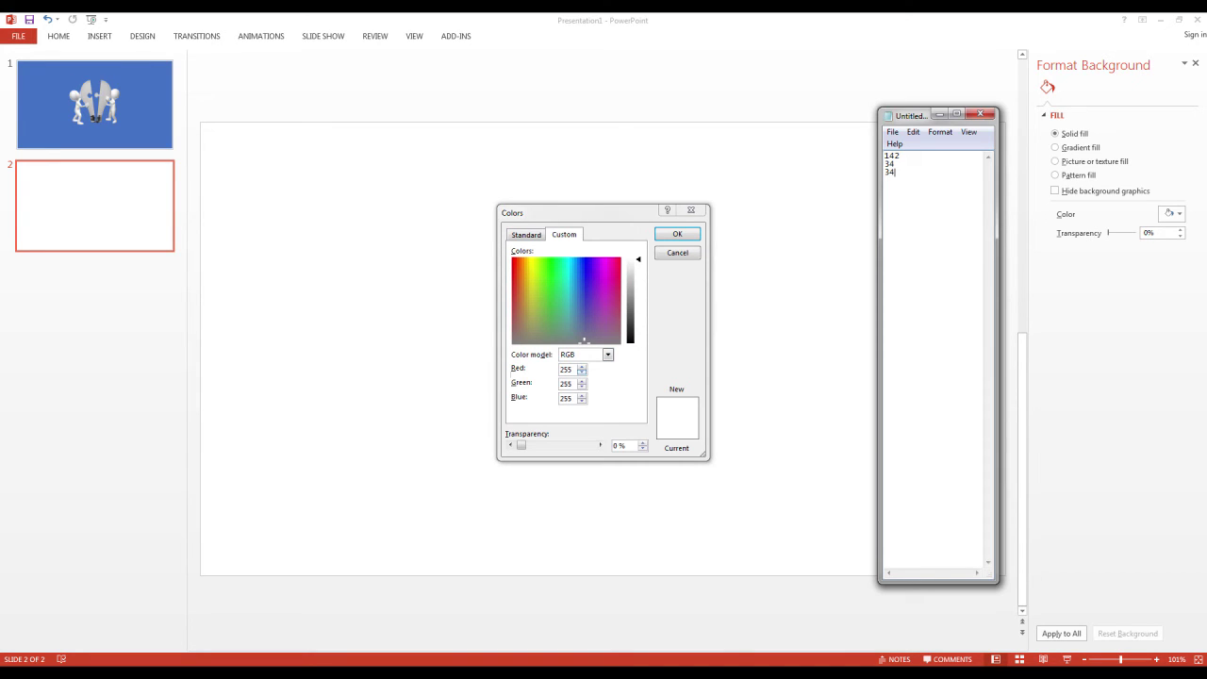
key(alt+Tab)
text(142)
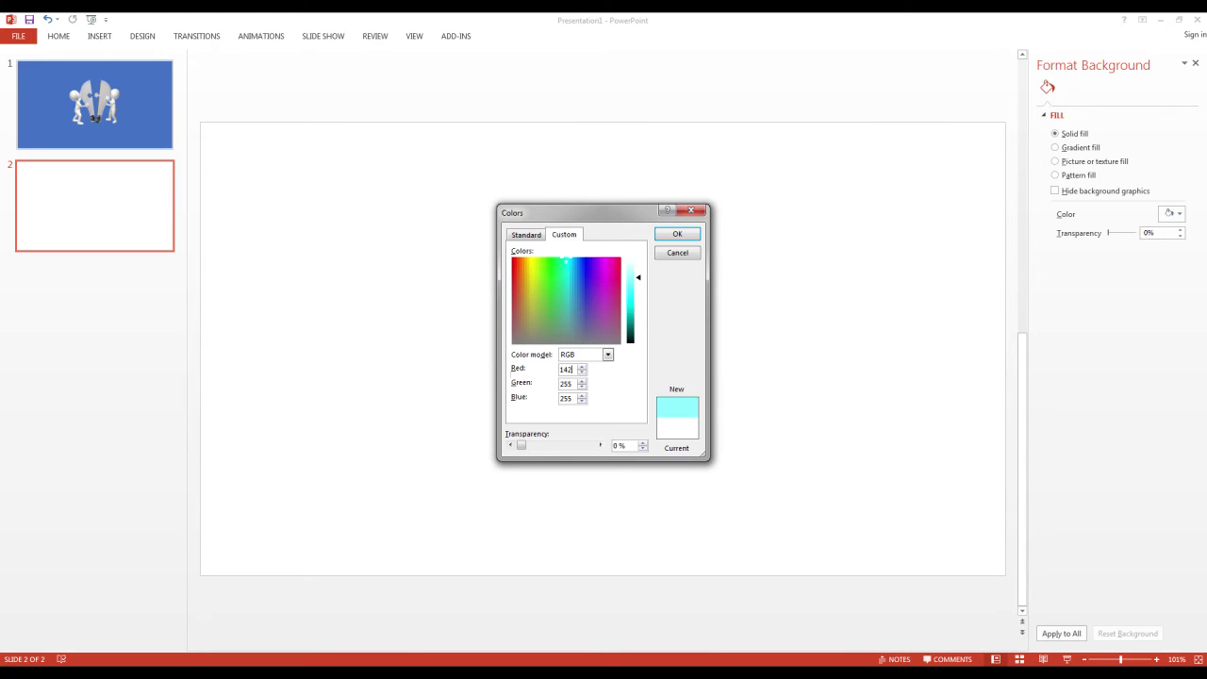
key(Tab)
text(34)
key(Tab)
text(34)
key(Return)
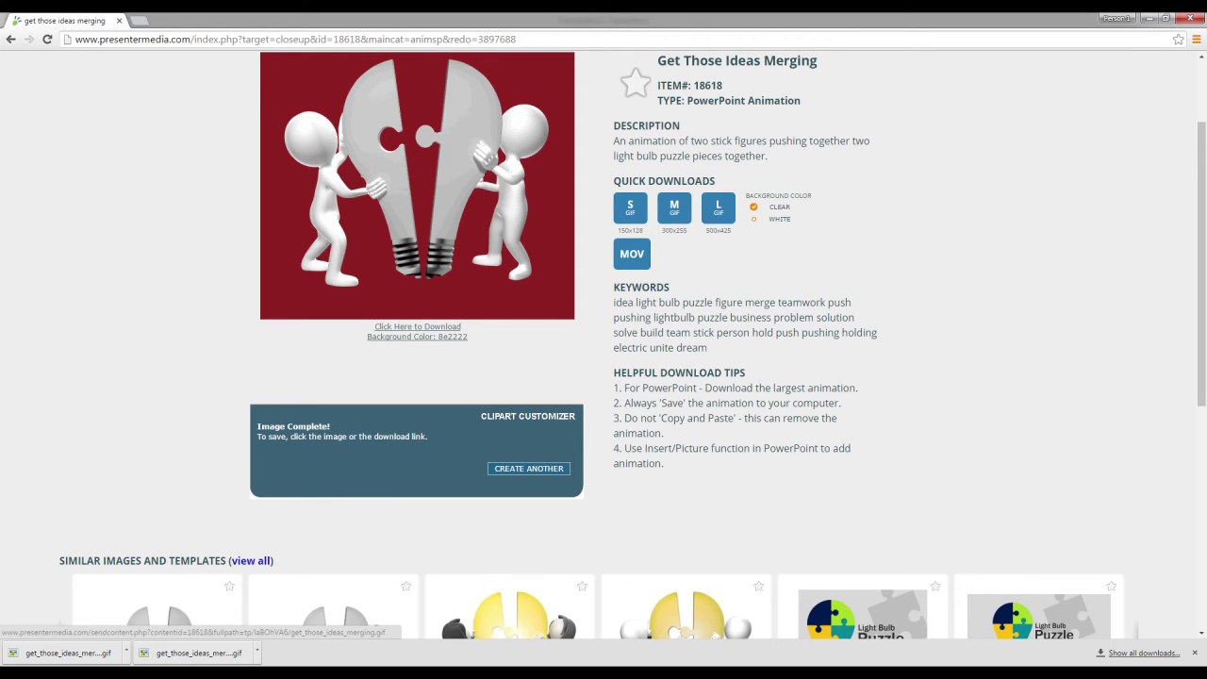
- Download the customized animation in the browser and place get_those_ideas_merging_18618 (1) from the Downloads folder on the second PowerPoint slide
click(418, 328)
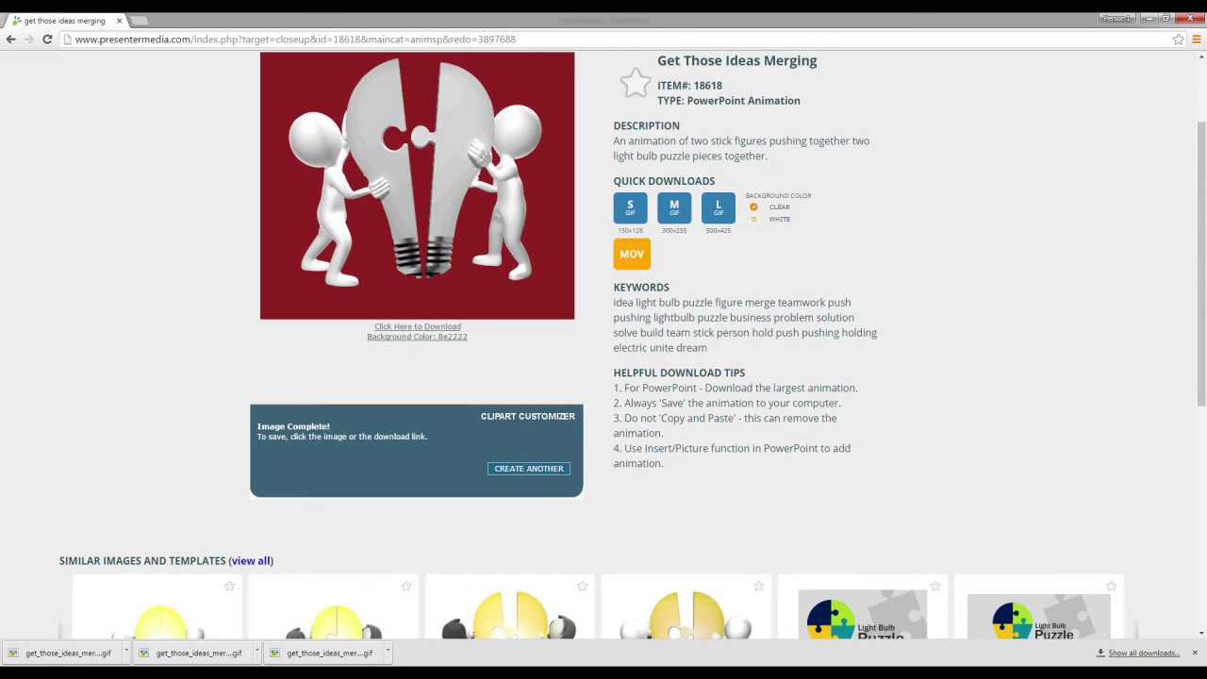
scroll(604, 340, up, 2)
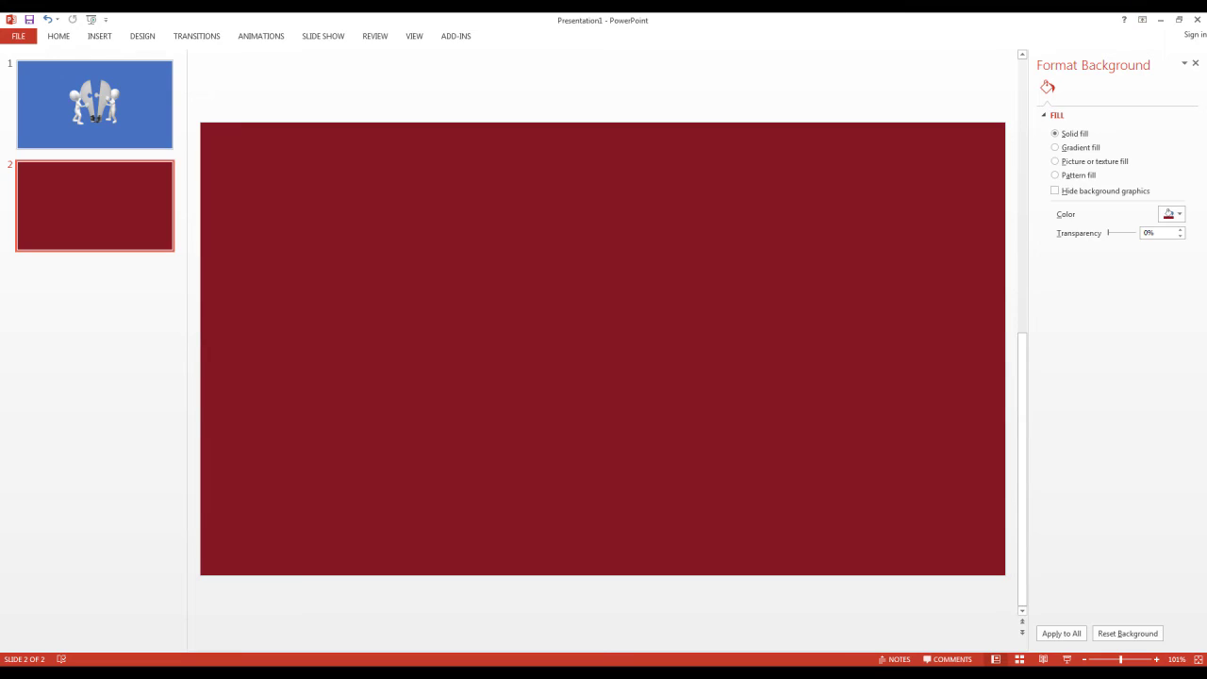
key(super+e)
click(638, 228)
click(747, 321)
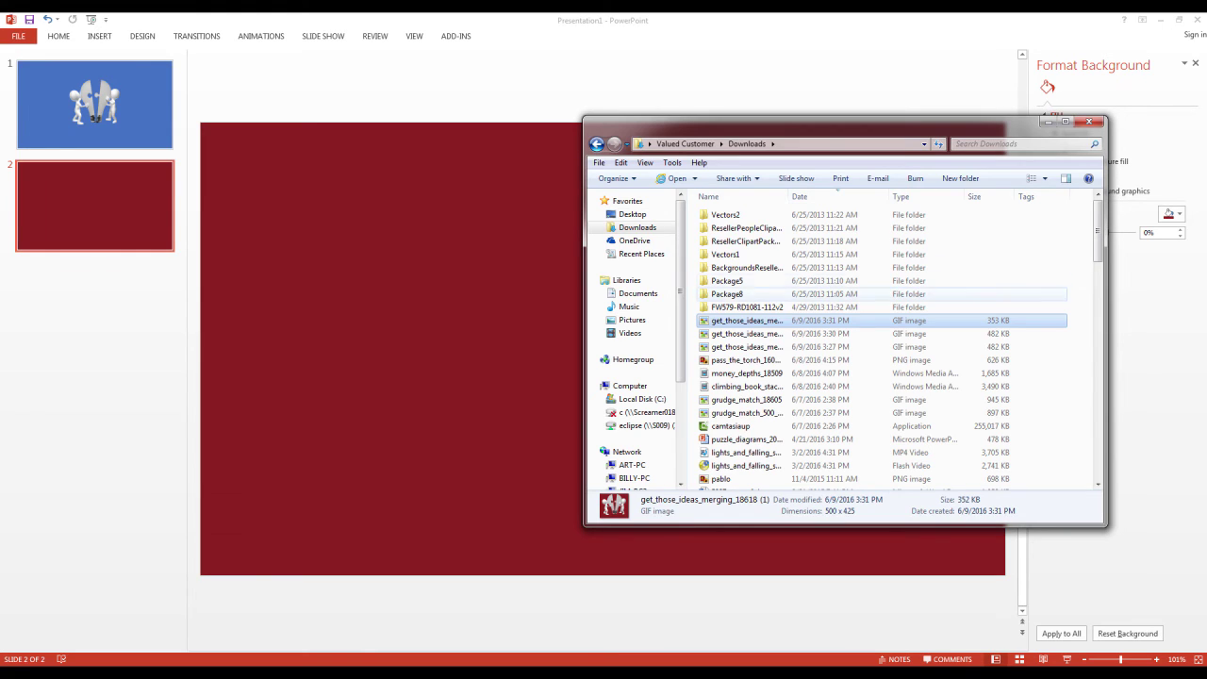
drag(745, 321, 425, 326)
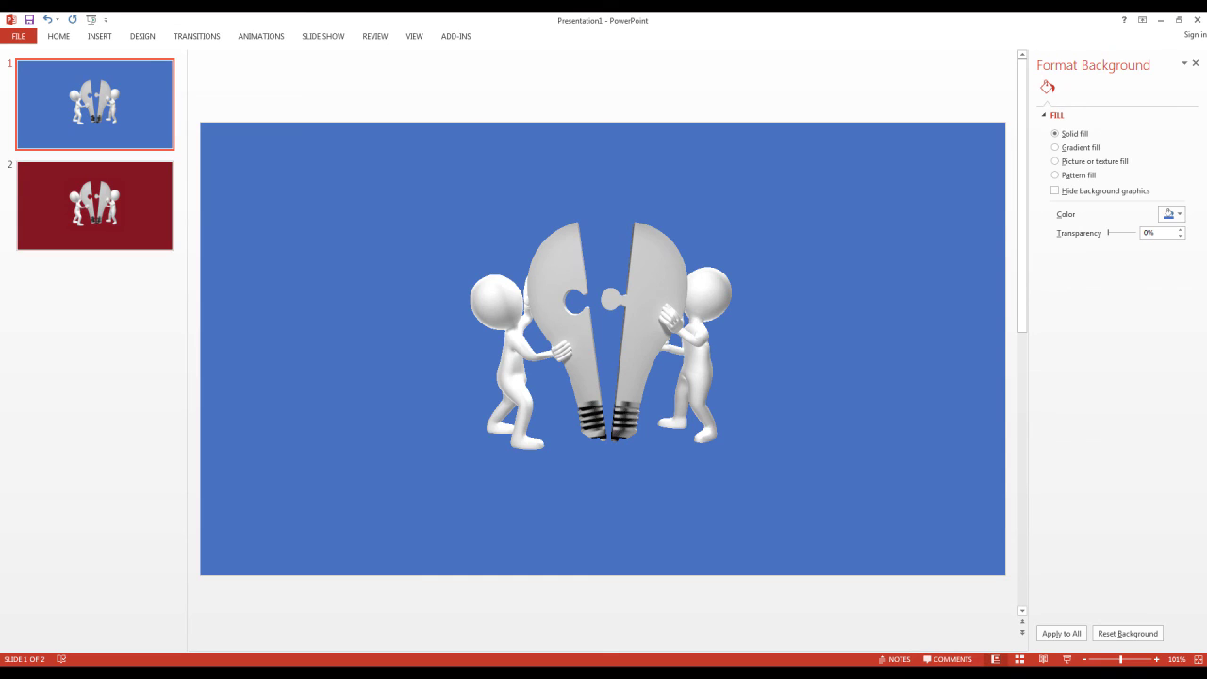
- Add a third slide after the red one and insert the picture get_those_ideas_merging_18618 (1) into its content placeholder
right_click(50, 291)
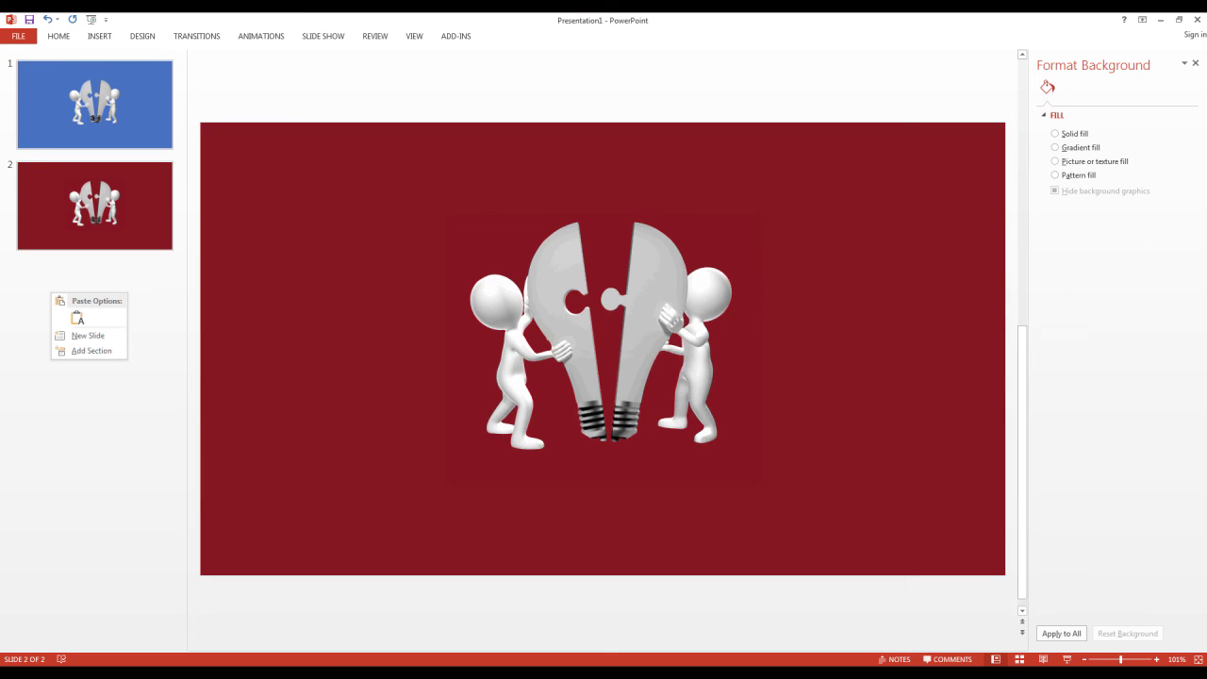
click(85, 335)
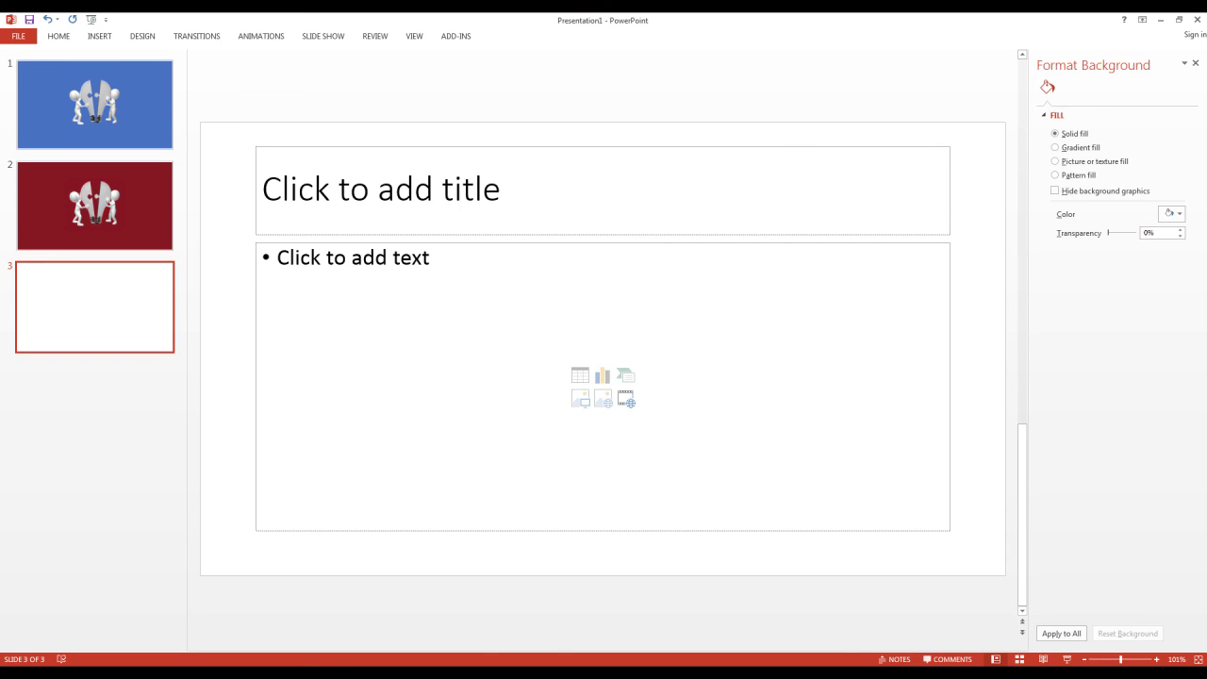
click(580, 399)
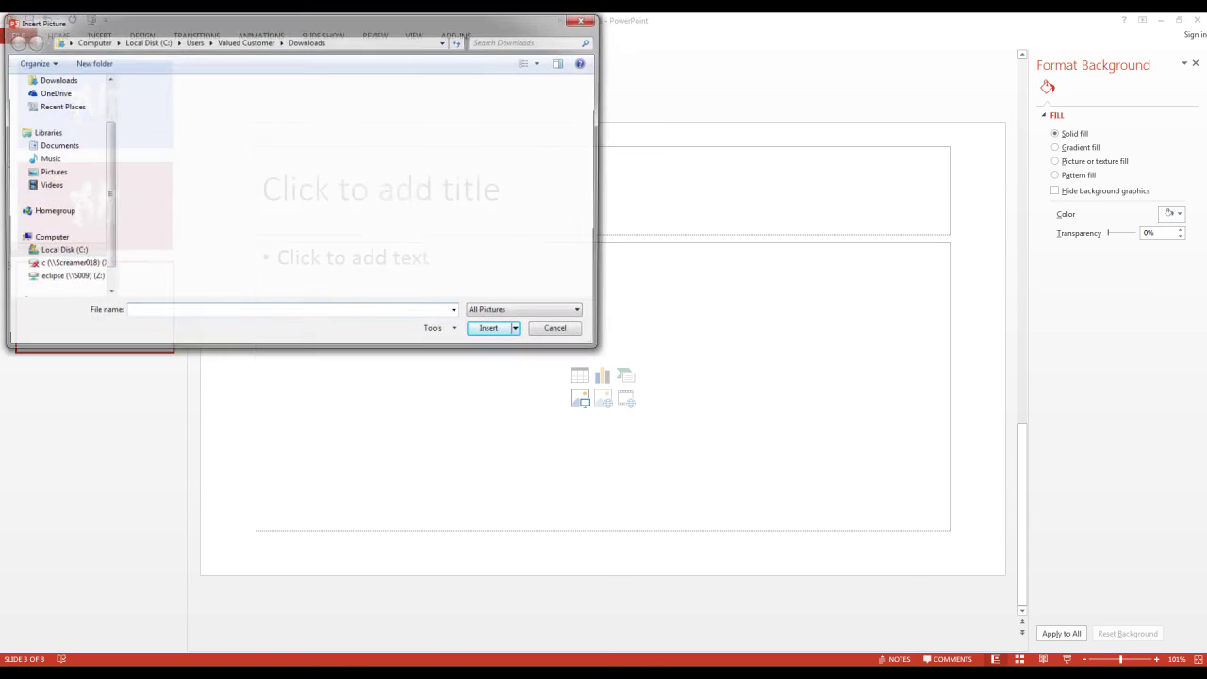
click(174, 205)
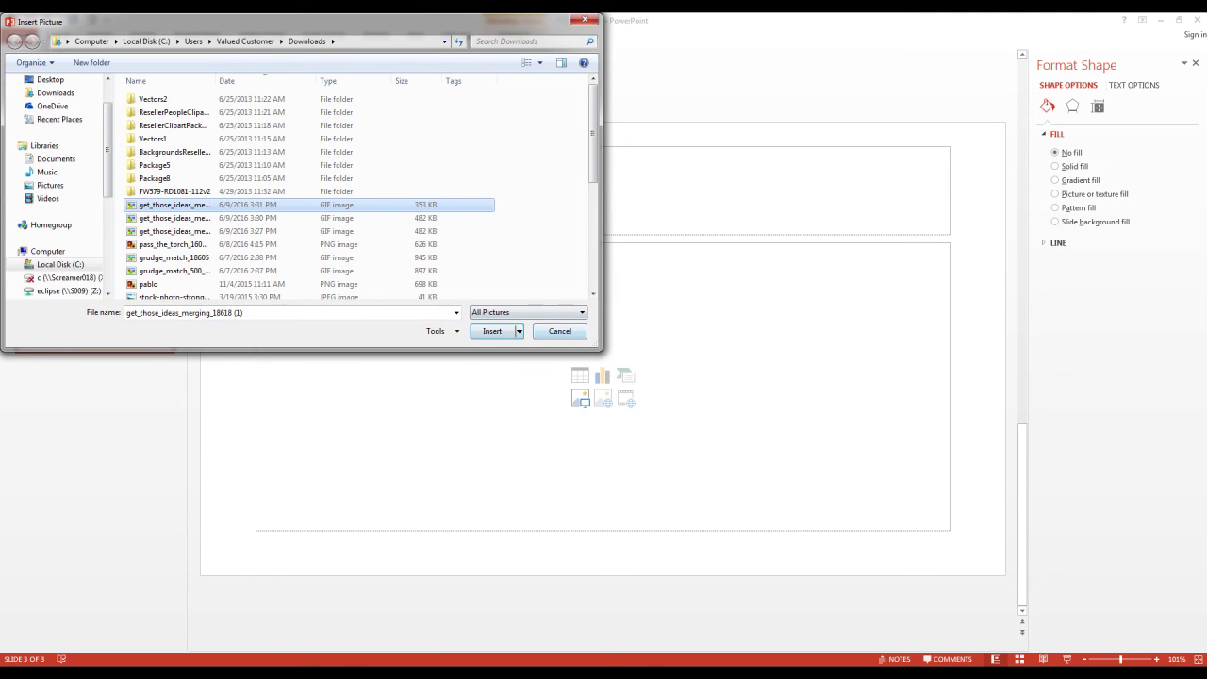
click(492, 331)
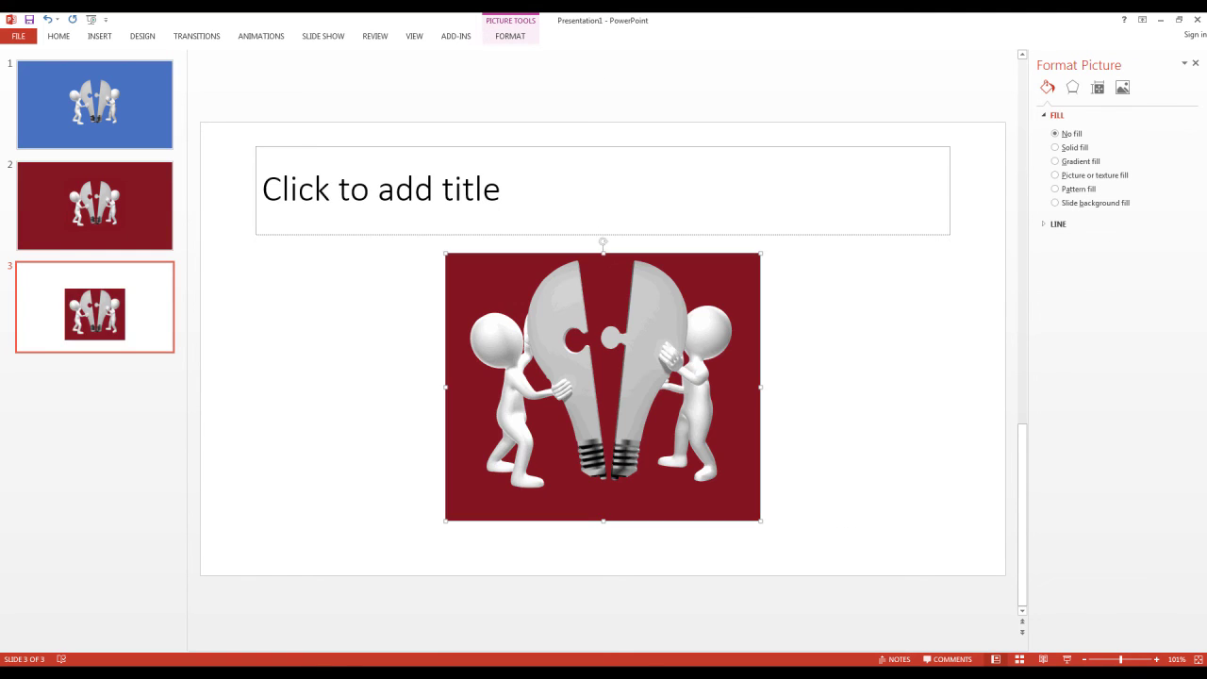
- Add a fourth slide and place the downloaded red-background get_those_ideas_merging GIF from the browser's downloads into its content area
right_click(45, 400)
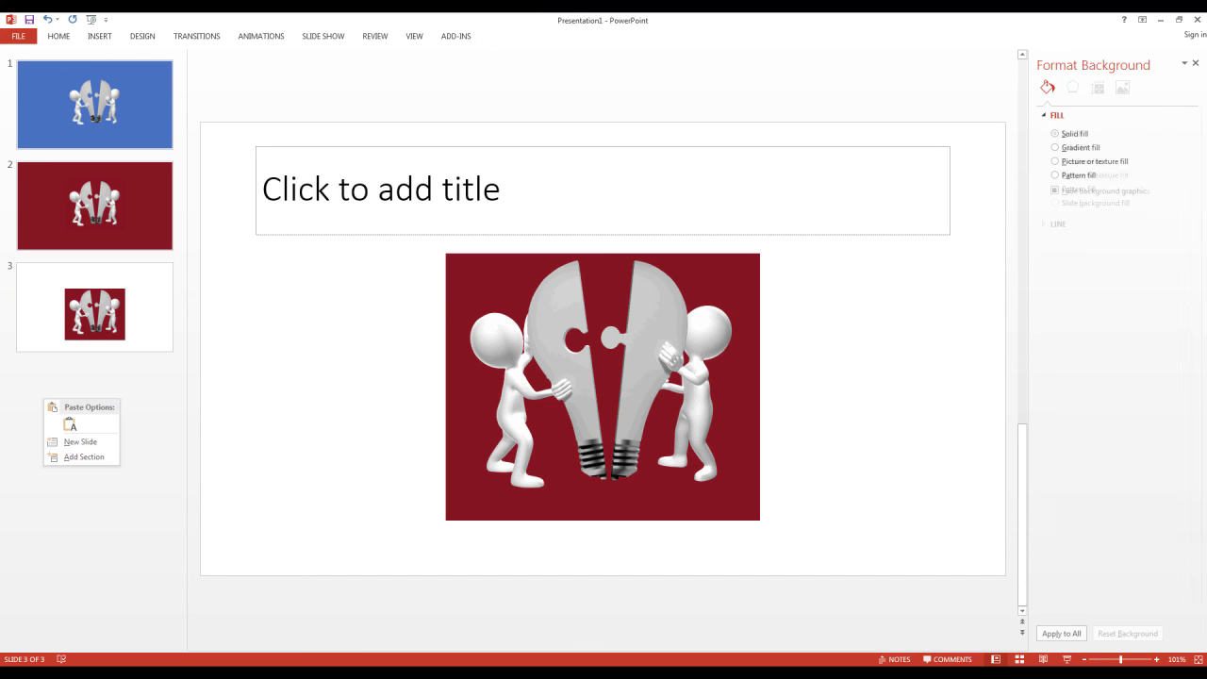
click(80, 441)
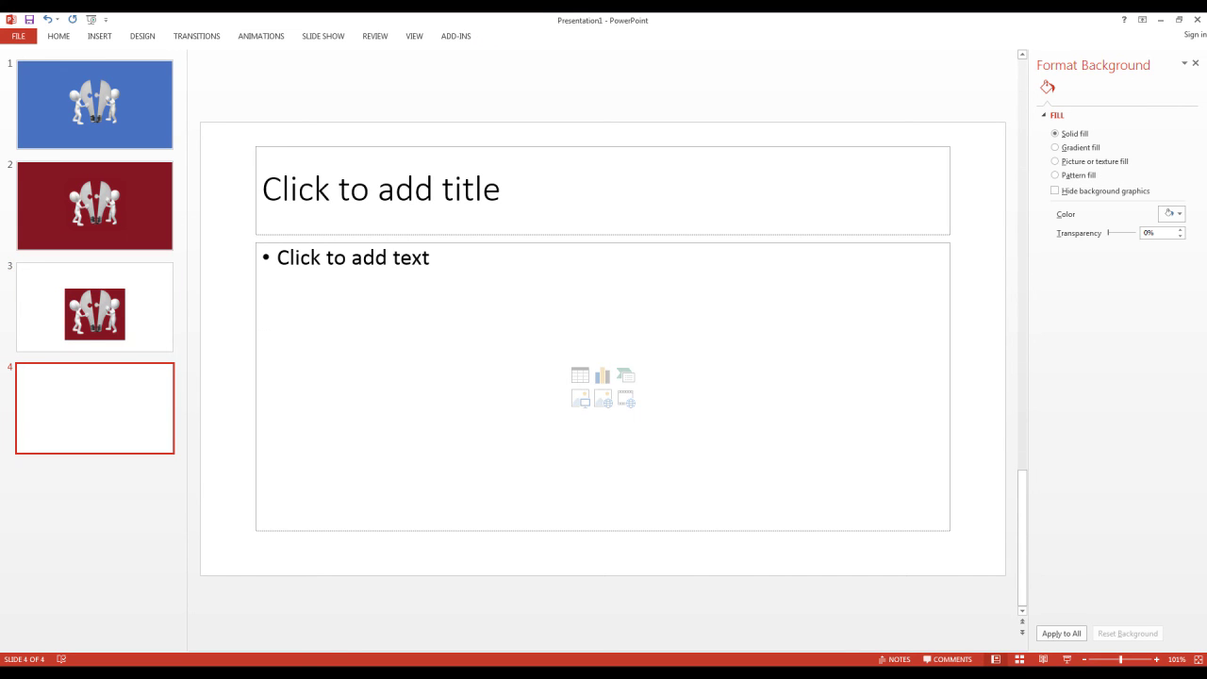
key(alt+Tab)
drag(405, 19, 706, 73)
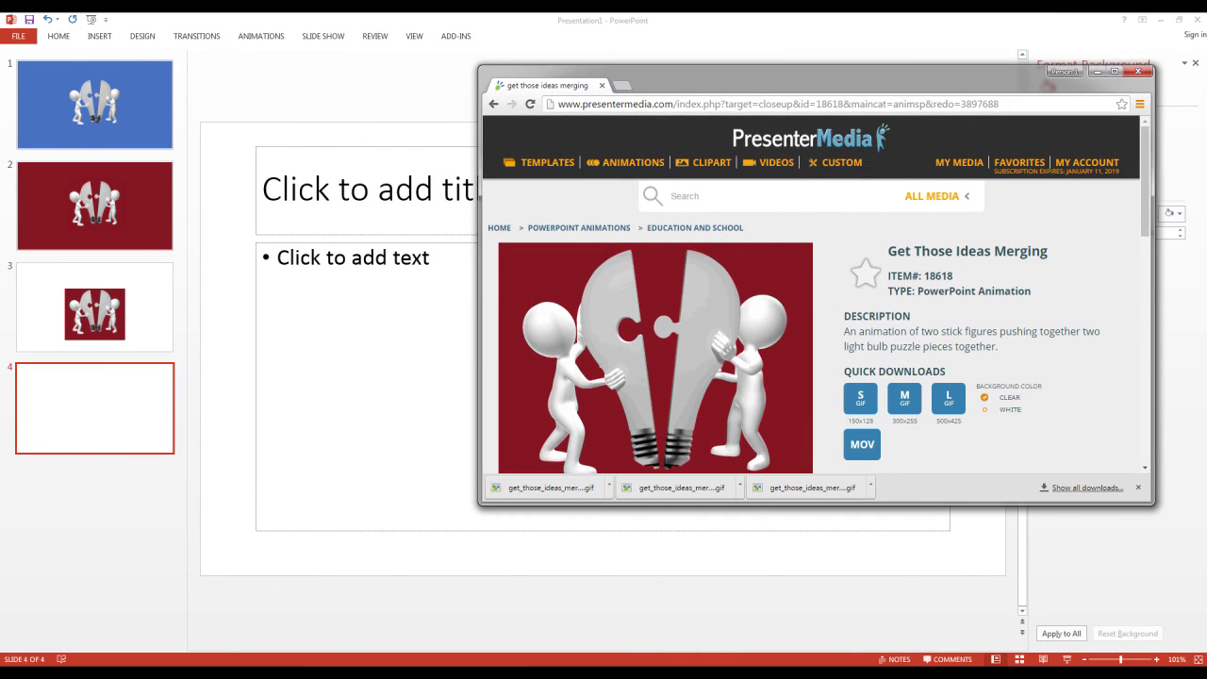
drag(549, 488, 377, 387)
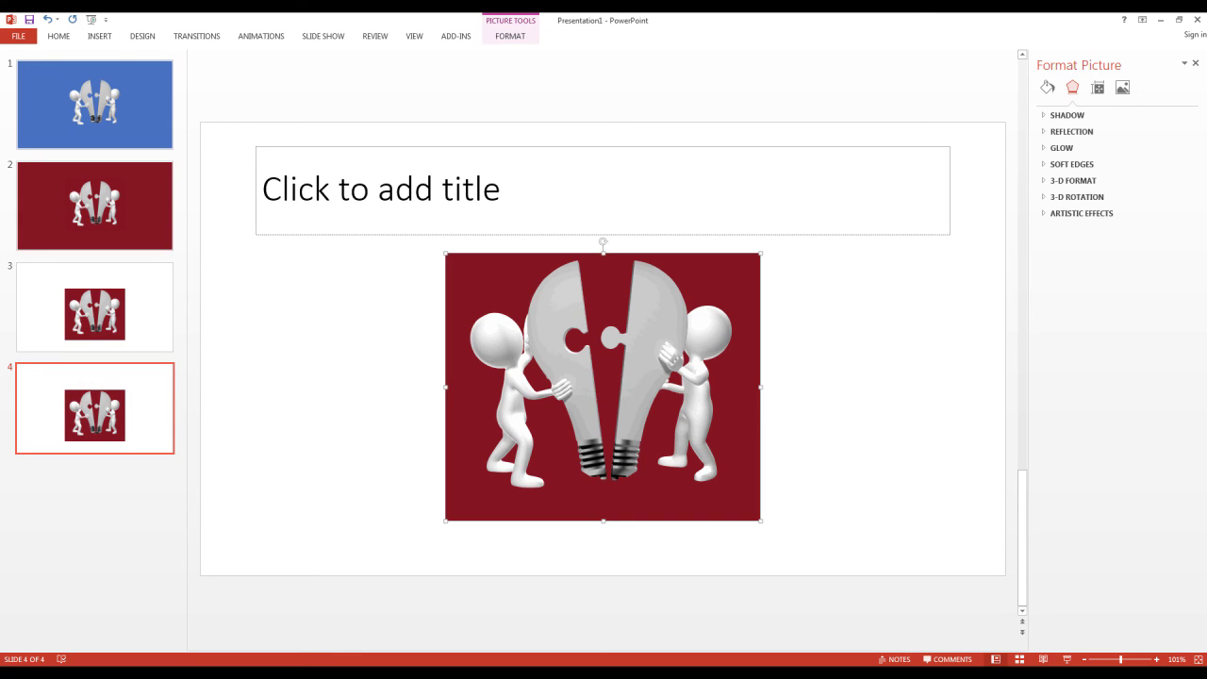
- Give the fourth slide's picture the thick black frame style with a shadow and recolor it in pure black and white
click(510, 36)
click(501, 65)
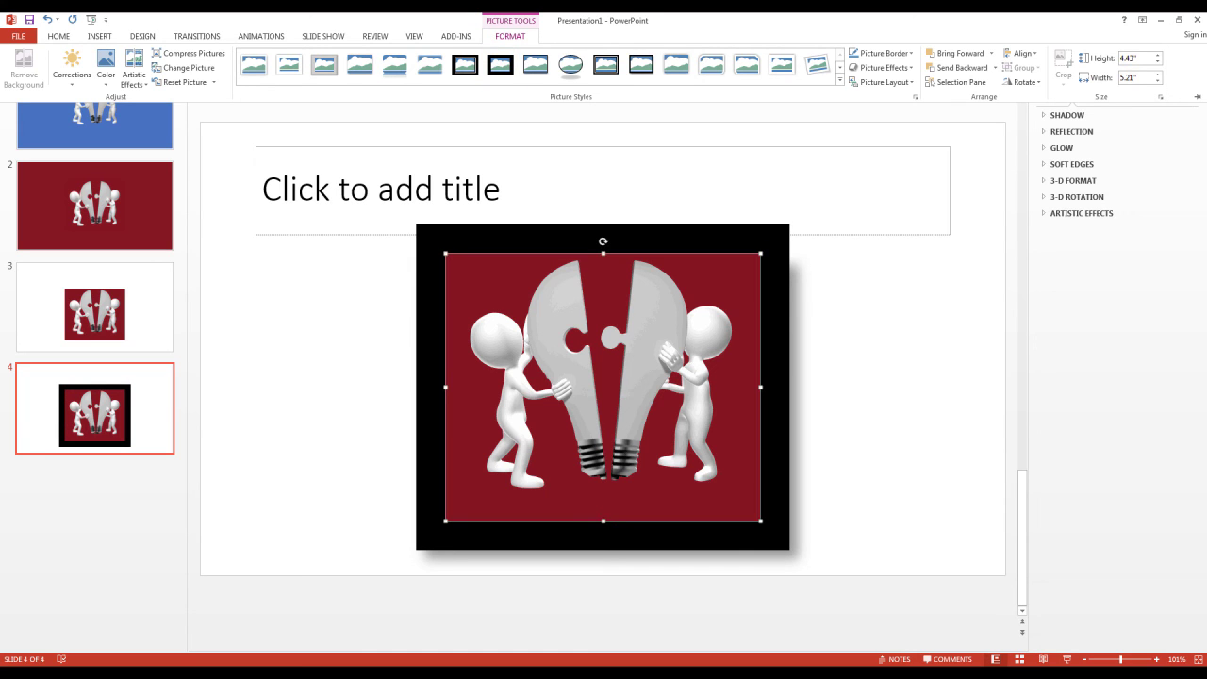
click(72, 74)
click(106, 74)
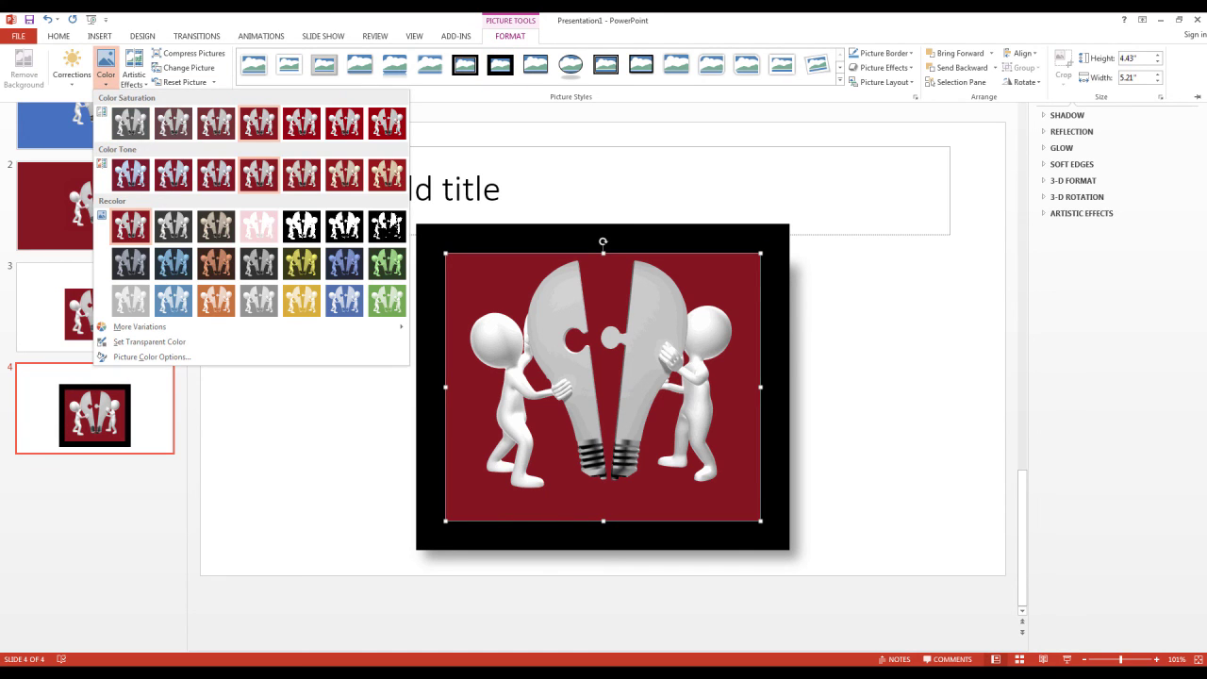
click(345, 226)
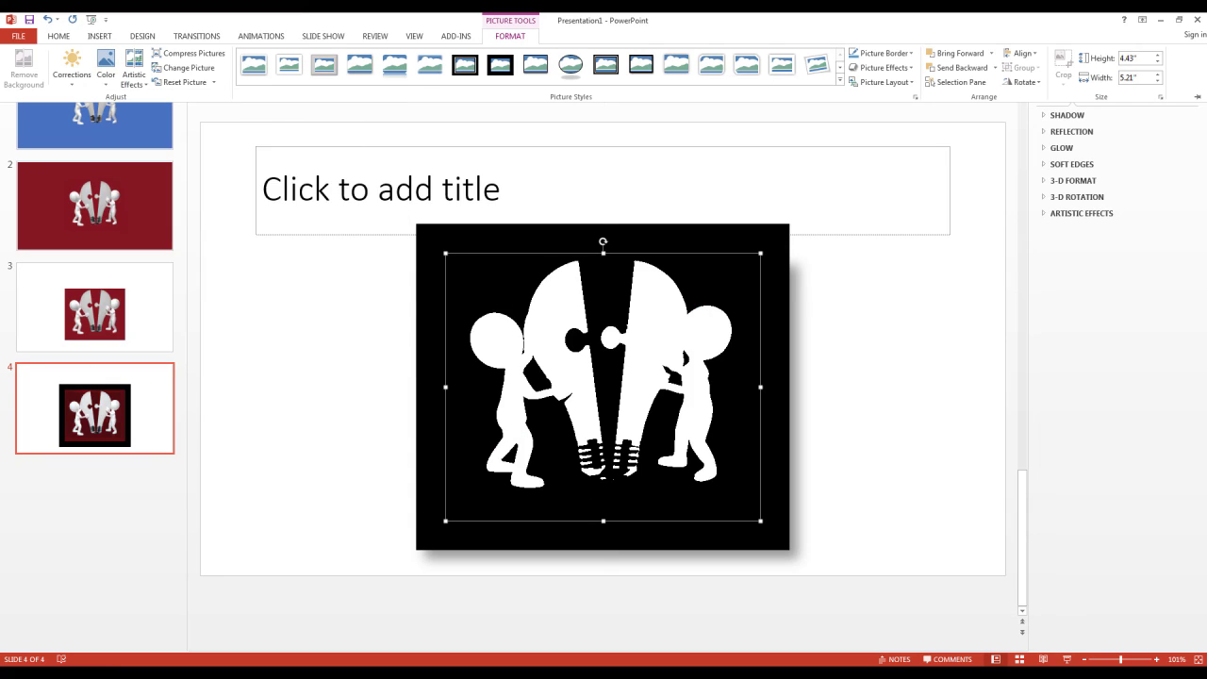